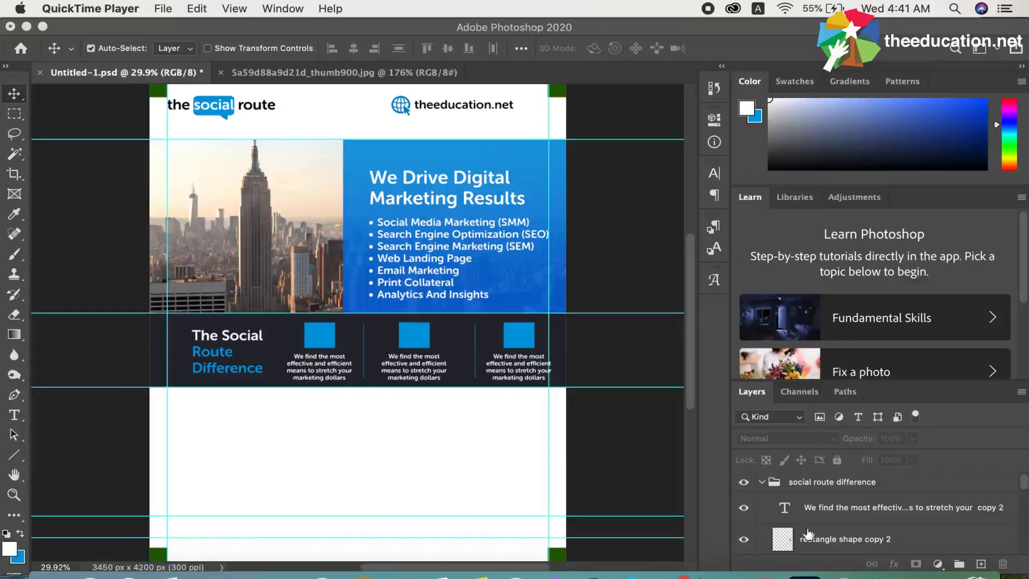
# Back in Photoshop, nudge the line 2 divider layer left with a single Shift+Left step.
pyautogui.scroll(-2, 809, 536)
pyautogui.scroll(-2, 809, 536)
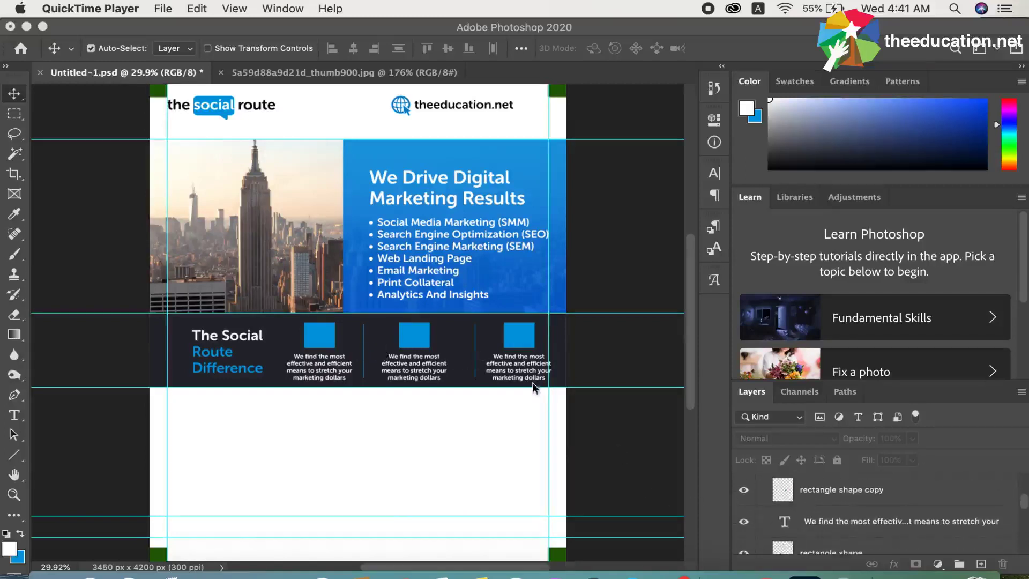
pyautogui.click(477, 352)
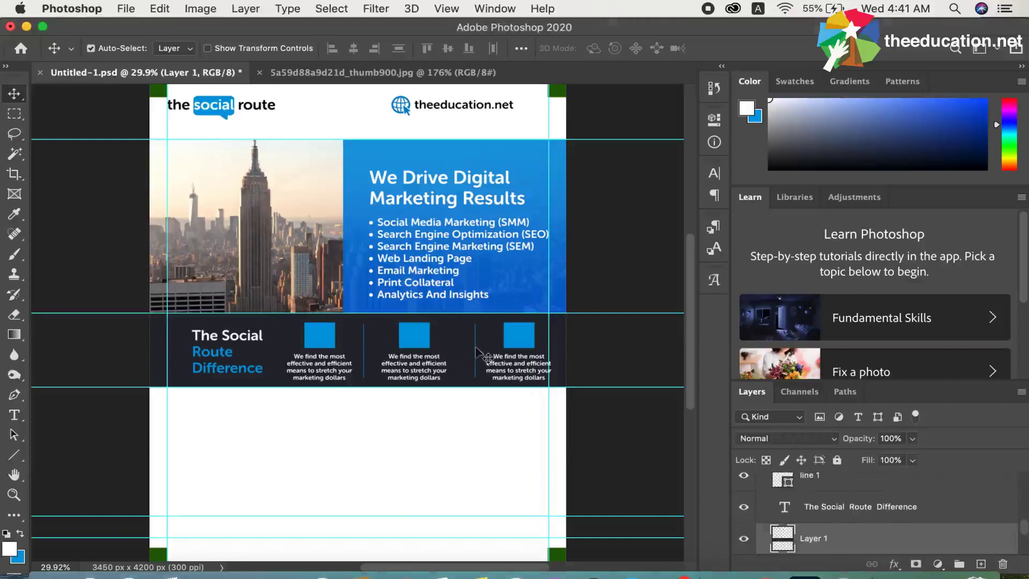
pyautogui.scroll(2, 815, 527)
pyautogui.click(818, 513)
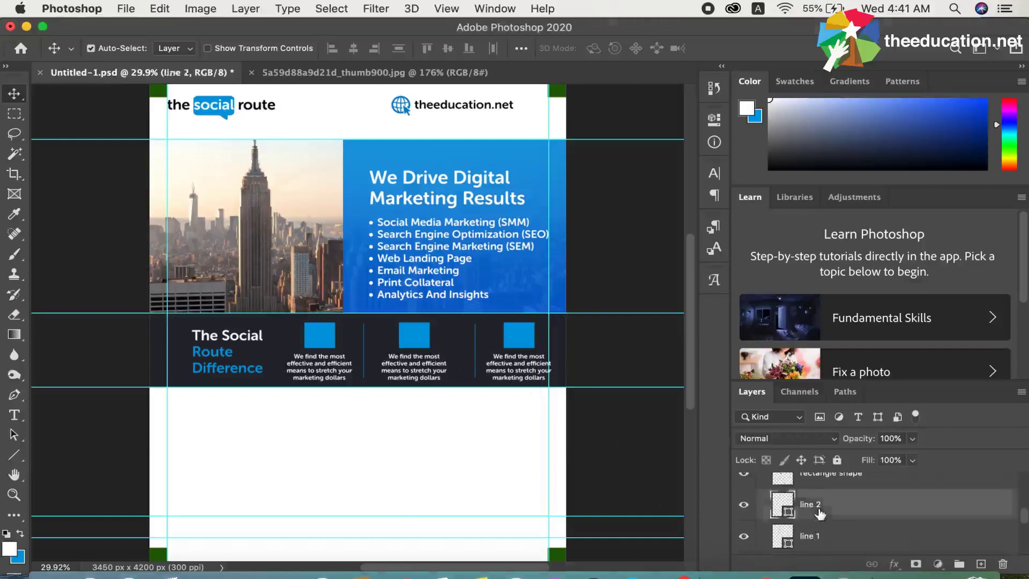
pyautogui.hotkey('shift', 'Left')
pyautogui.hotkey('shift', 'Left')
pyautogui.hotkey('shift', 'Left')
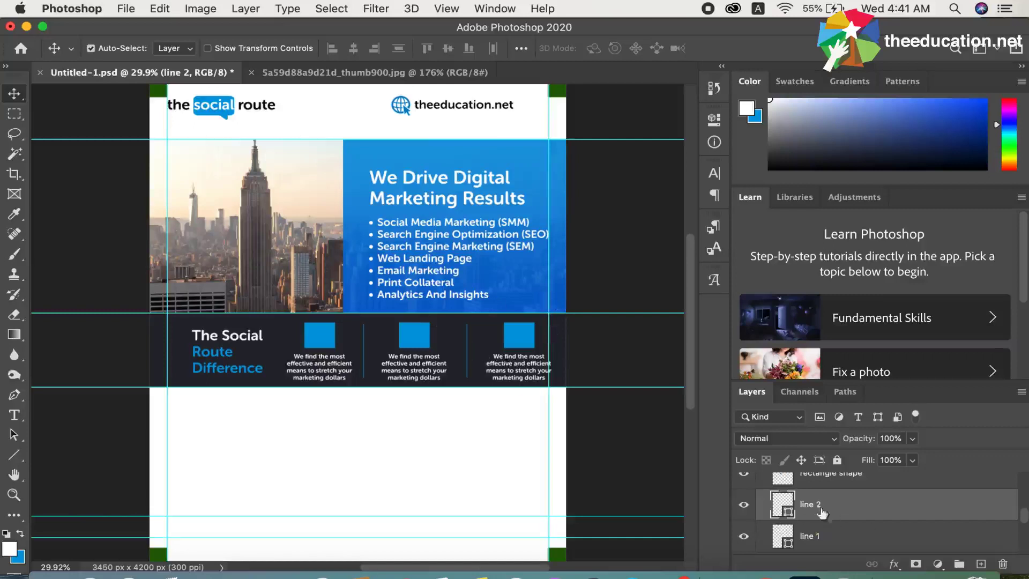
# Try nudging the third column's blue square and caption left, then undo it.
pyautogui.click(524, 337)
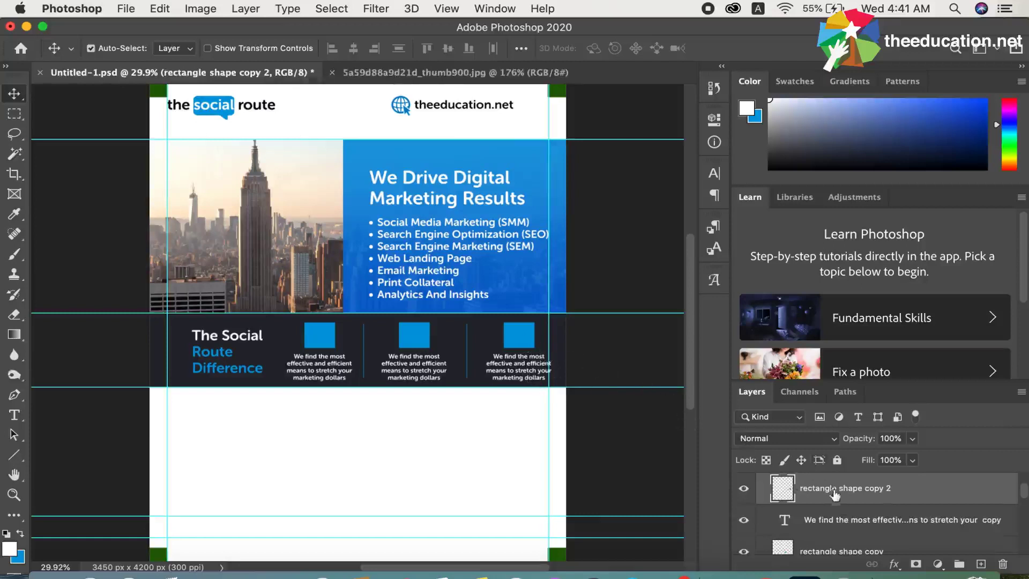
pyautogui.keyDown('shift'); pyautogui.click(839, 526); pyautogui.keyUp('shift')
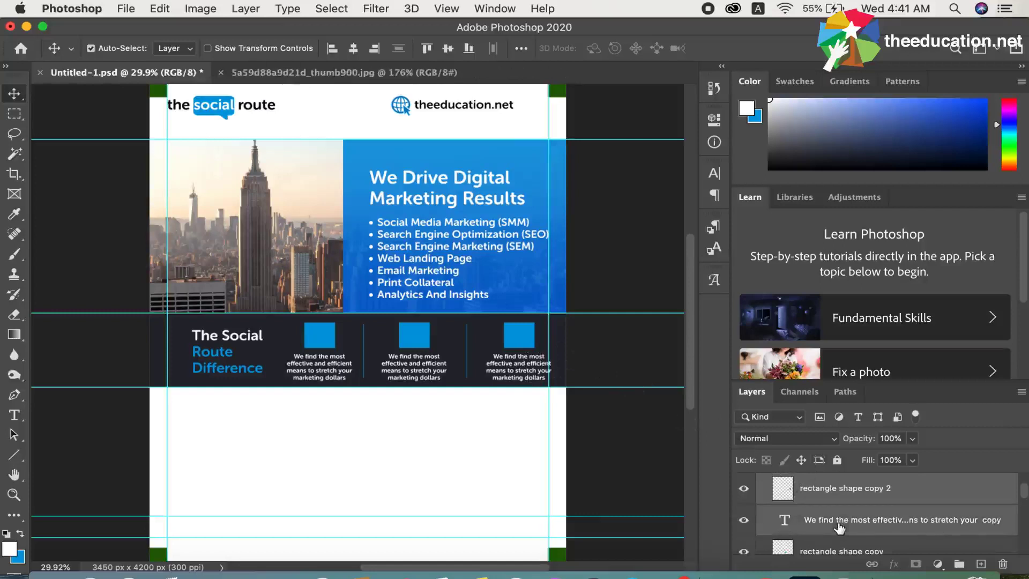
pyautogui.press('Left')
pyautogui.press('Left')
pyautogui.press('Left')
pyautogui.press('Left')
pyautogui.press('Left')
pyautogui.press('Left')
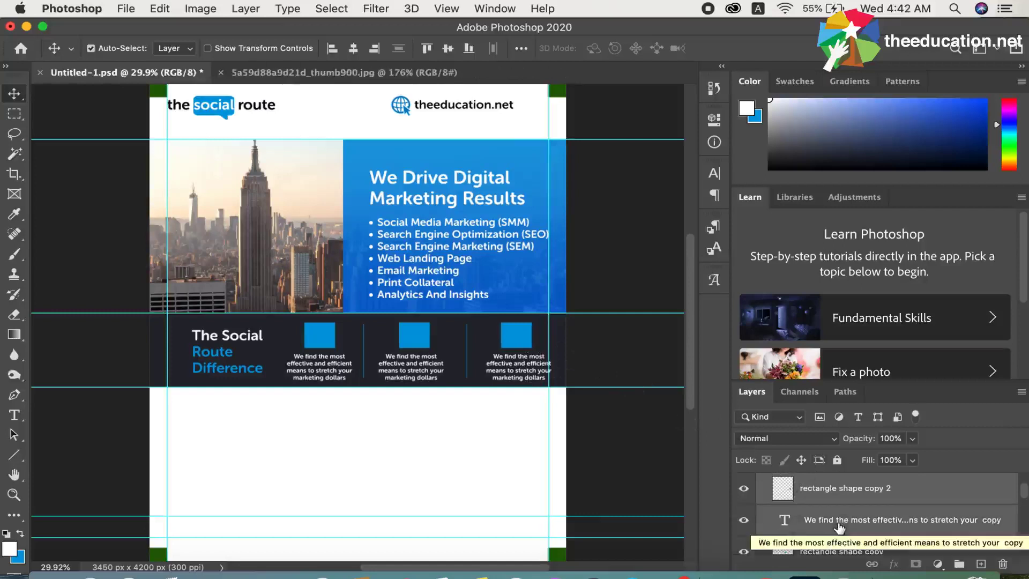
pyautogui.hotkey('ctrl', 'z')
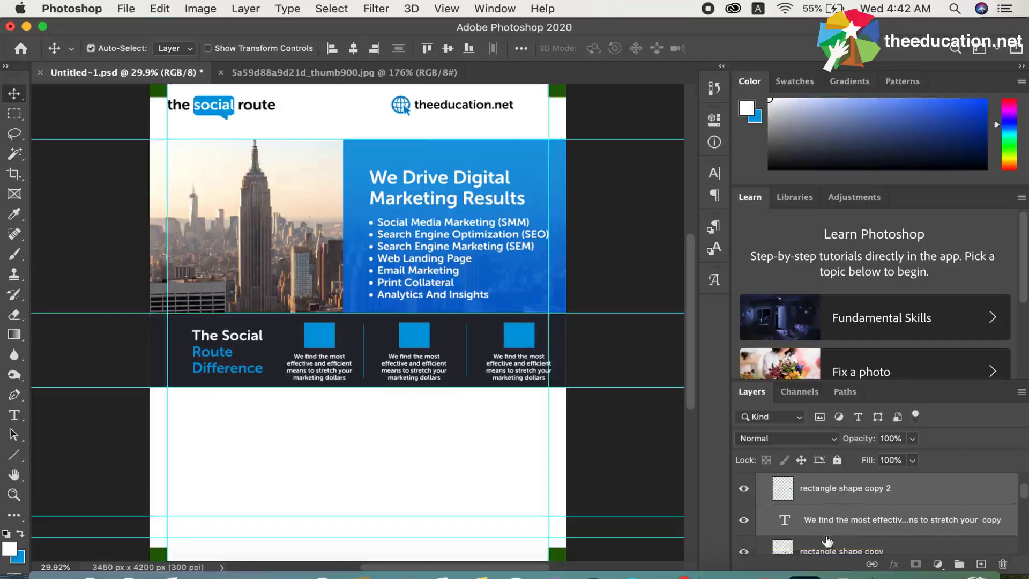
# Duplicate the third column's caption text layer with an Alt-drag.
pyautogui.click(836, 532)
pyautogui.keyDown('alt'); pyautogui.moveTo(834, 546); pyautogui.dragTo(836, 477); pyautogui.keyUp('alt')
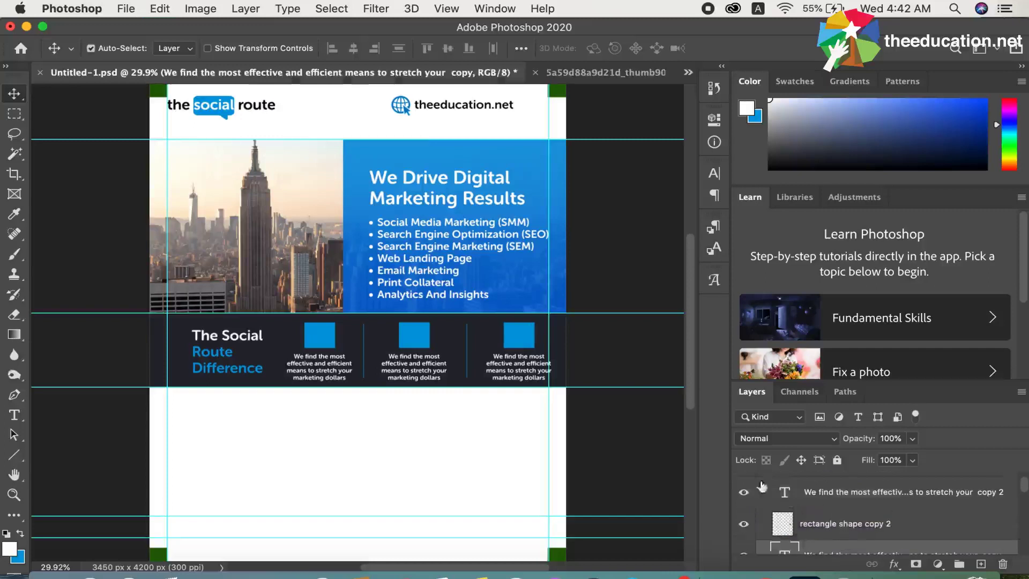
pyautogui.click(535, 368)
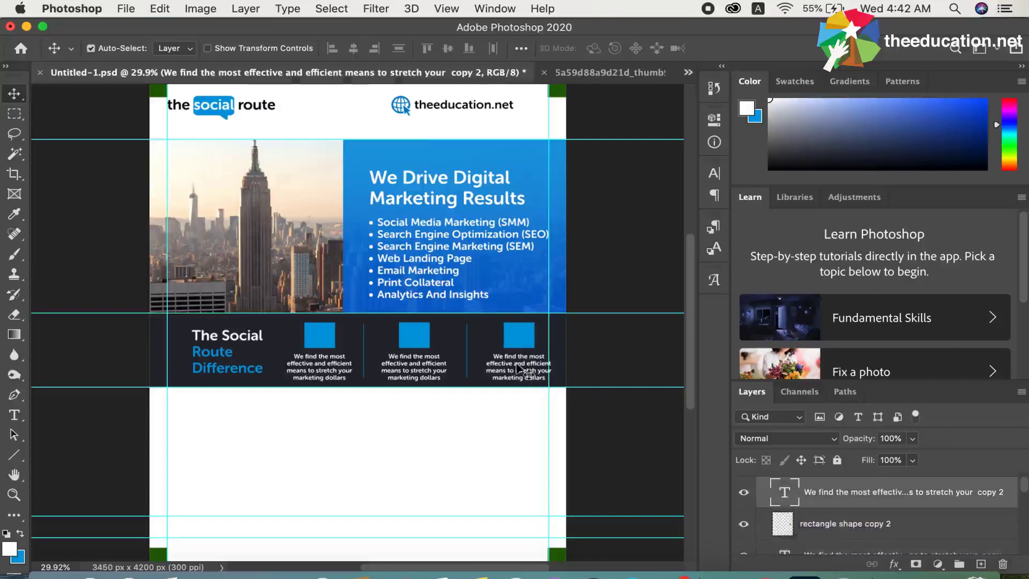
pyautogui.scroll(-1, 792, 515)
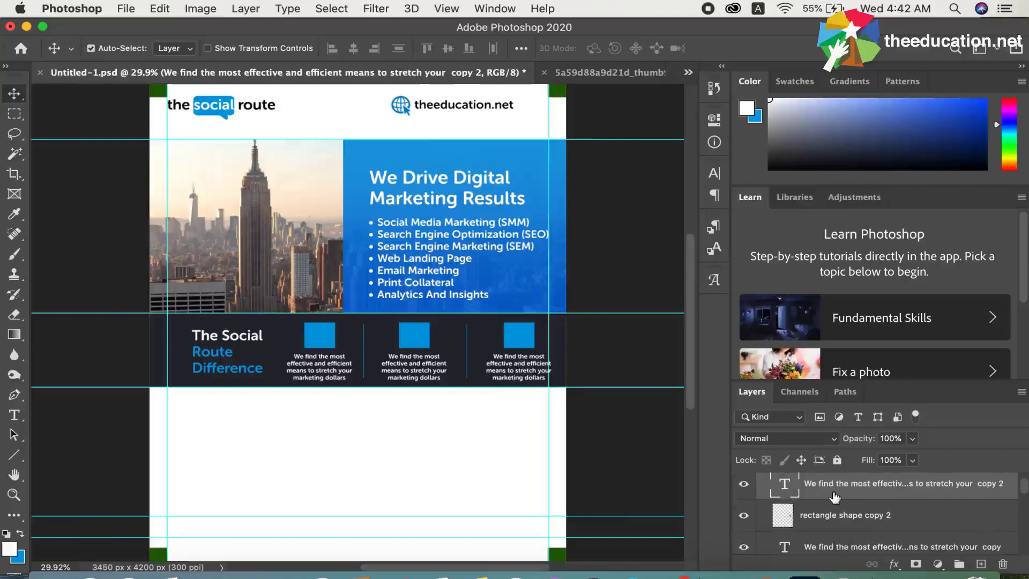
# Shift the third column's blue square left, fine-tuning it with single-pixel nudges.
pyautogui.click(847, 513)
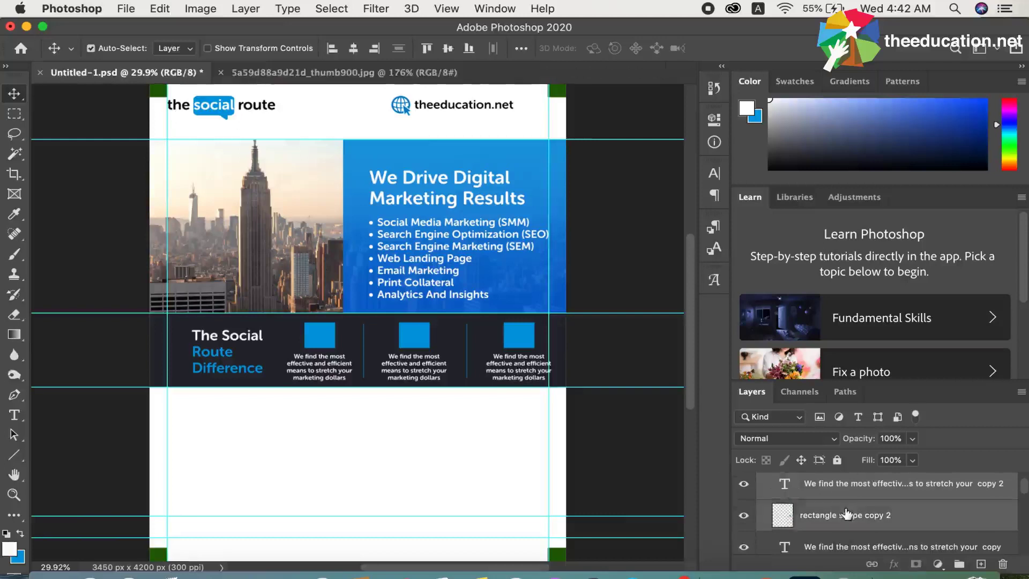
pyautogui.scroll(1, 846, 513)
pyautogui.hotkey('shift', 'Left')
pyautogui.hotkey('shift', 'Left')
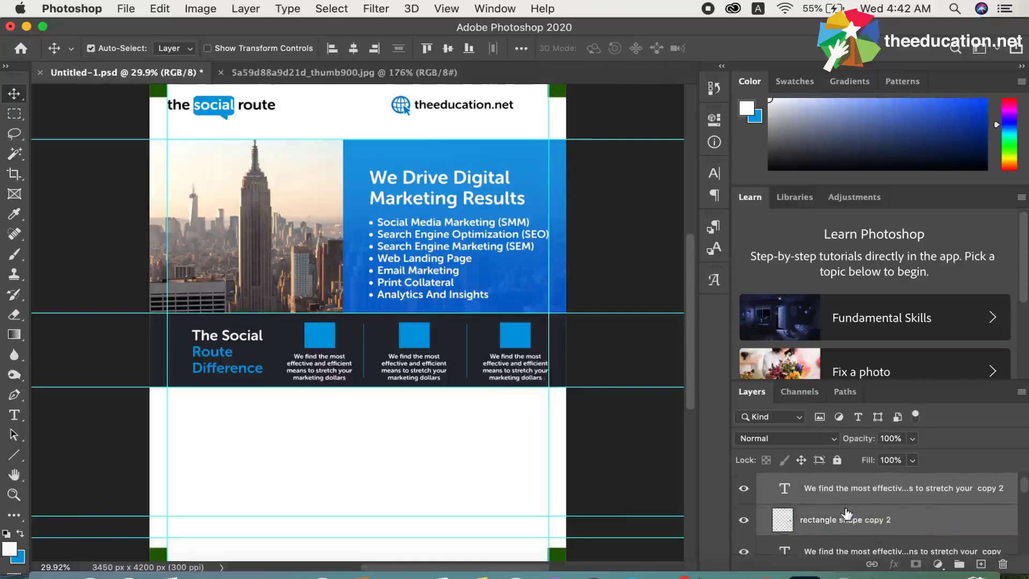
pyautogui.hotkey('shift', 'Right')
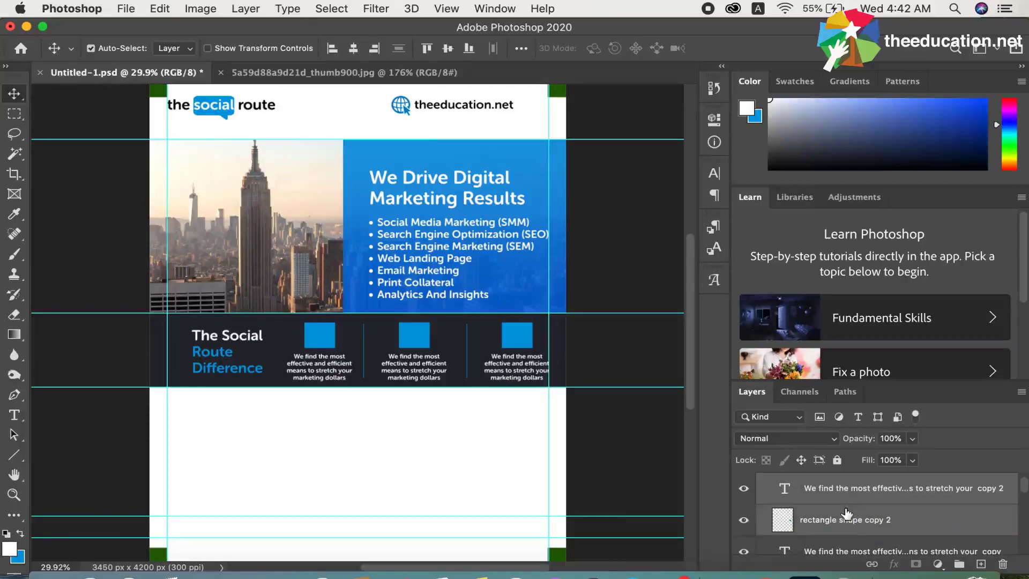
pyautogui.press('Left')
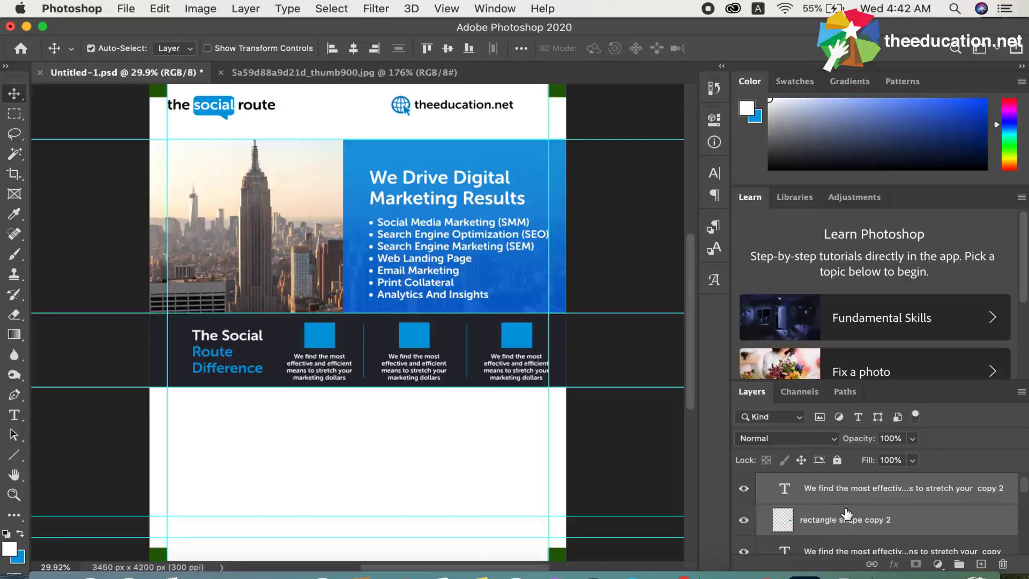
pyautogui.press('Left')
pyautogui.press('Left')
# Show the 5a59d88a9d21d_thumb900.jpg reference flyer zoomed in on its icon band.
pyautogui.click(311, 72)
pyautogui.scroll(2, 354, 255)
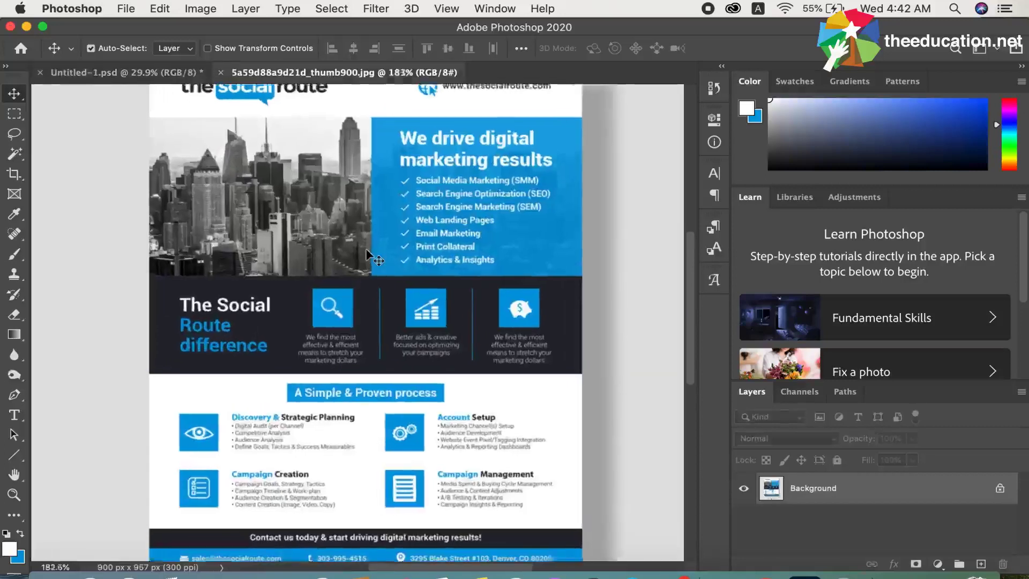
pyautogui.scroll(3, 359, 253)
pyautogui.hscroll(5, 392, 323)
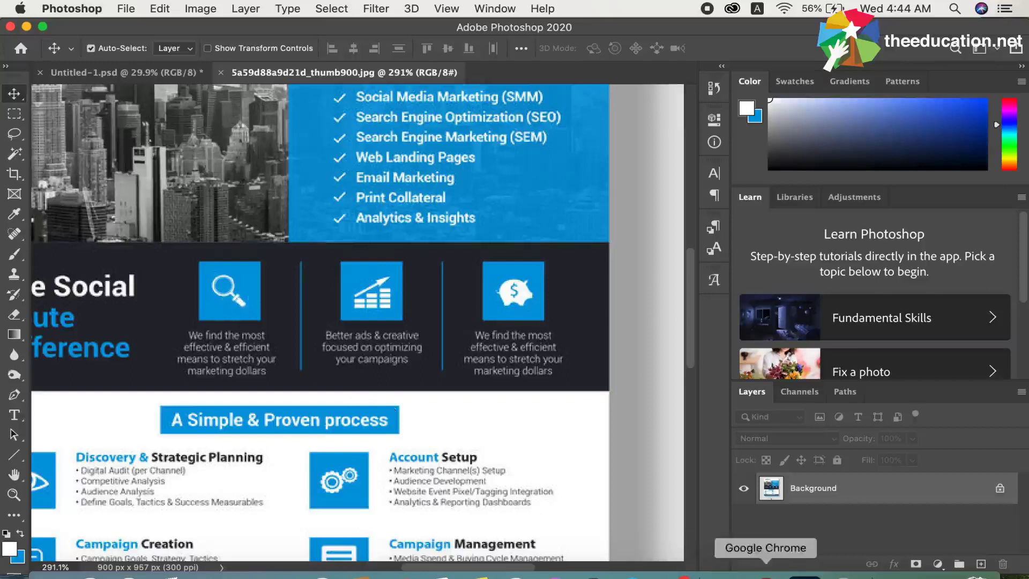
# Find a search icon PNG in Google Images, checking it against the reference flyer.
pyautogui.click(765, 571)
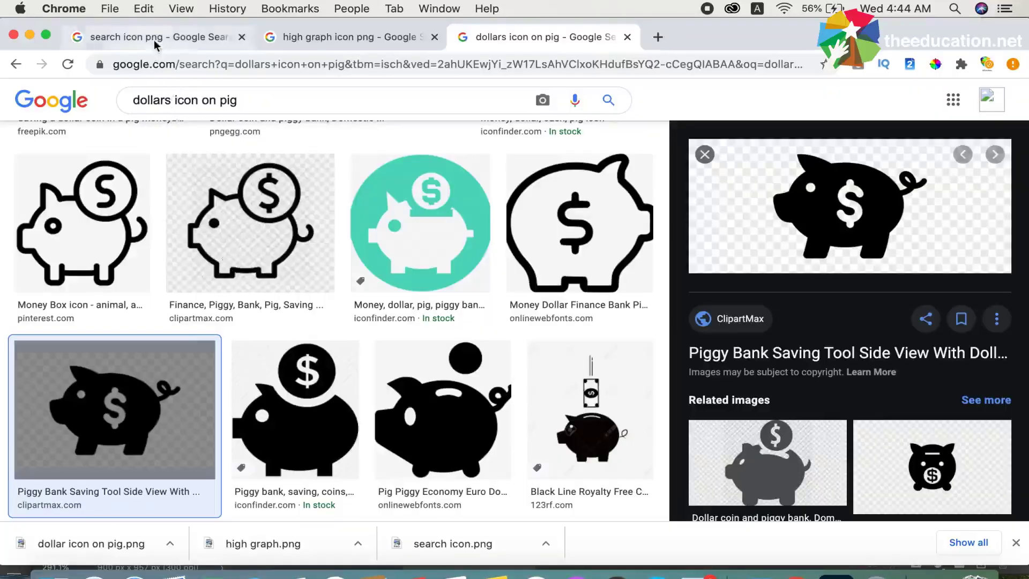
pyautogui.click(153, 39)
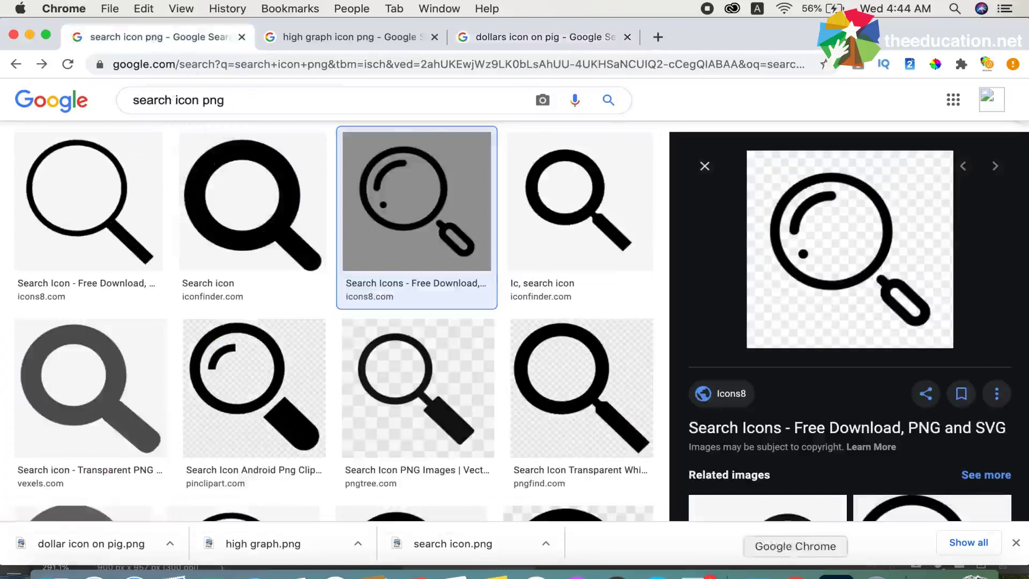
pyautogui.click(836, 576)
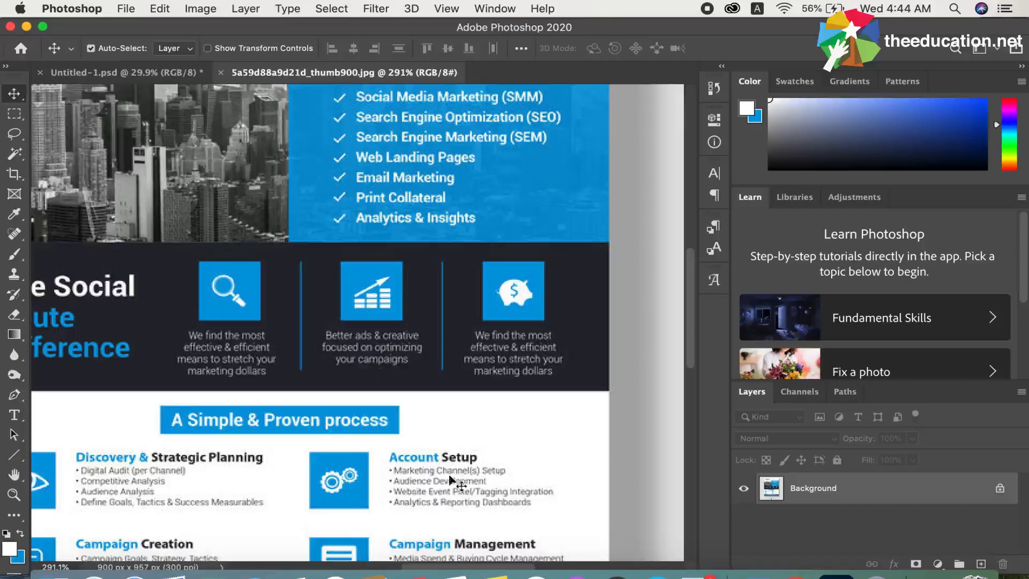
# Find the high graph and dollar piggy bank icon images in Google Images.
pyautogui.click(796, 576)
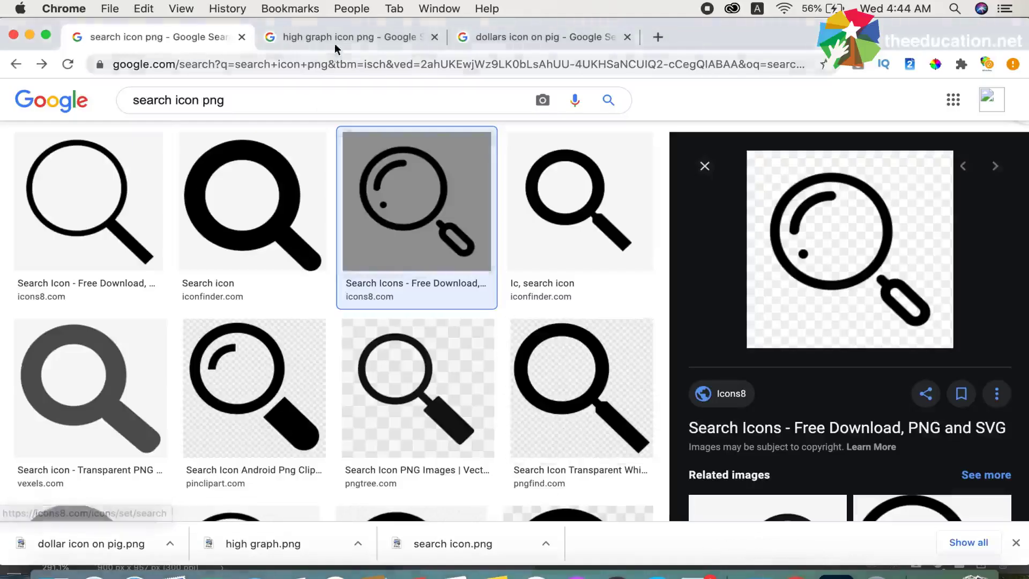
pyautogui.click(335, 40)
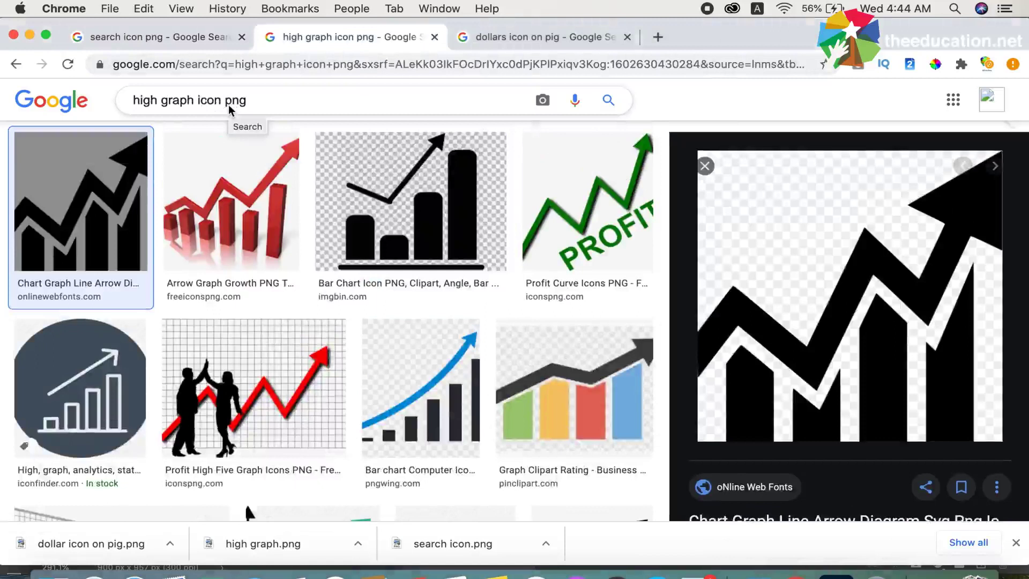
pyautogui.moveTo(797, 347)
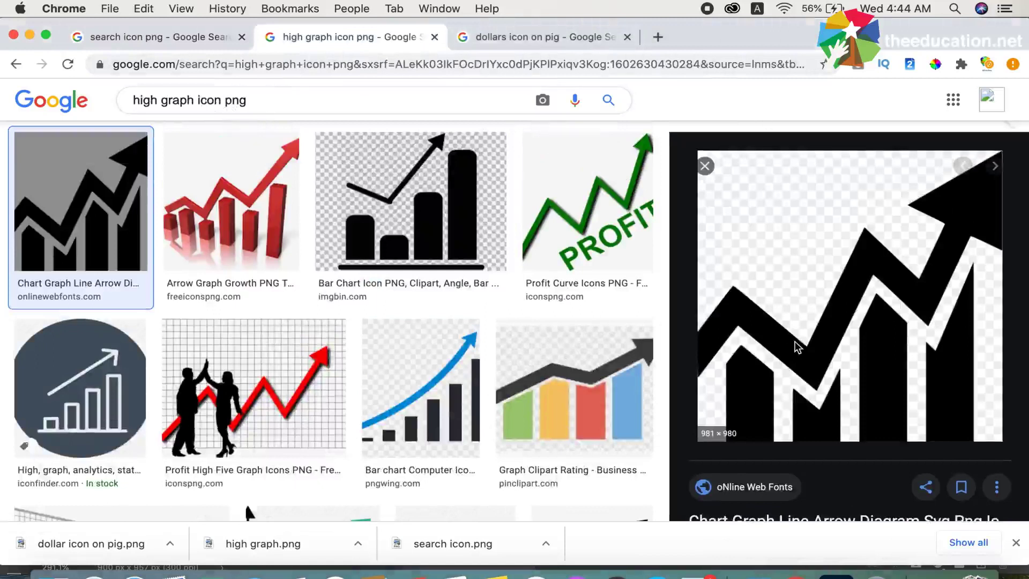
pyautogui.click(836, 572)
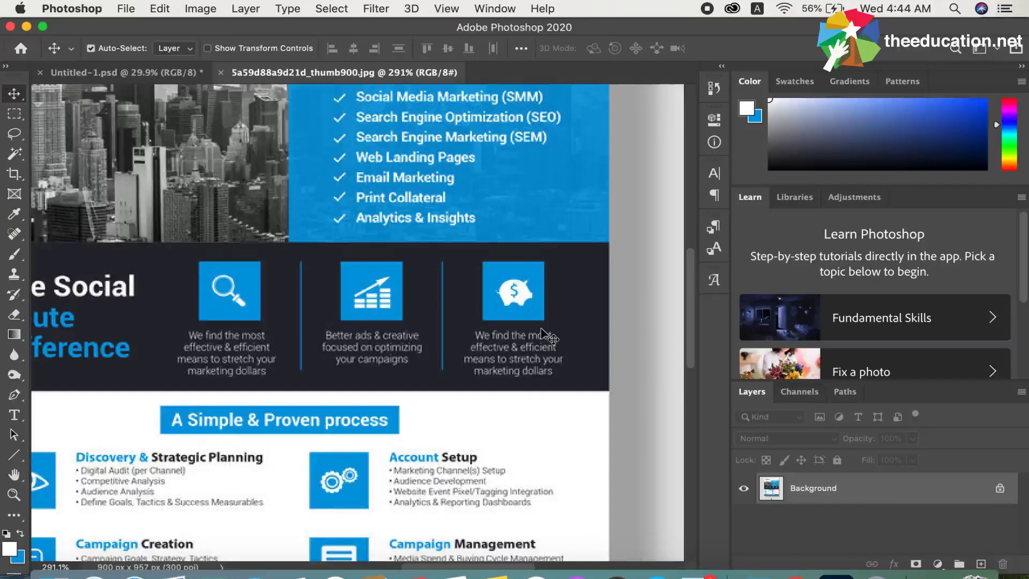
pyautogui.click(796, 576)
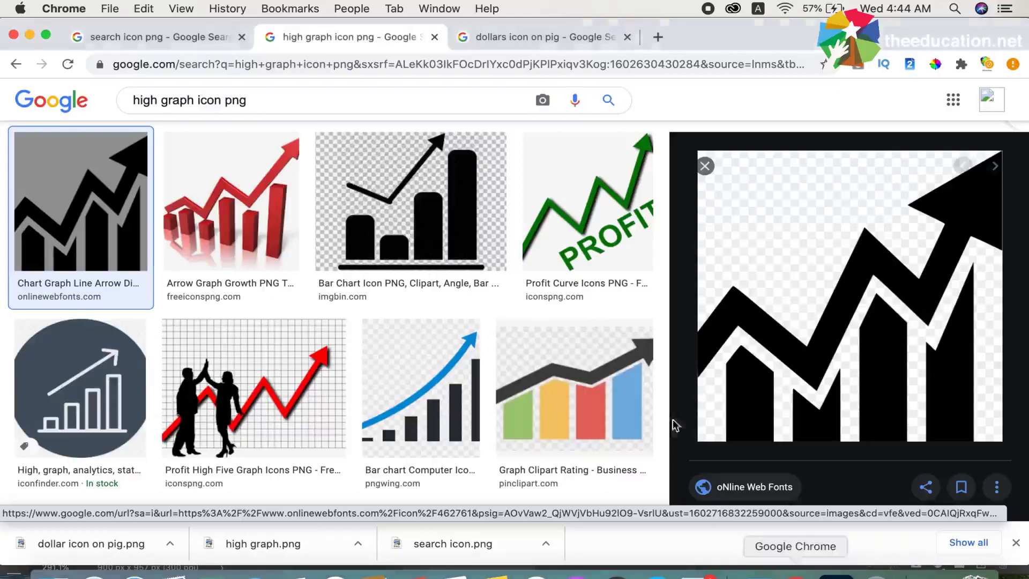
pyautogui.click(516, 37)
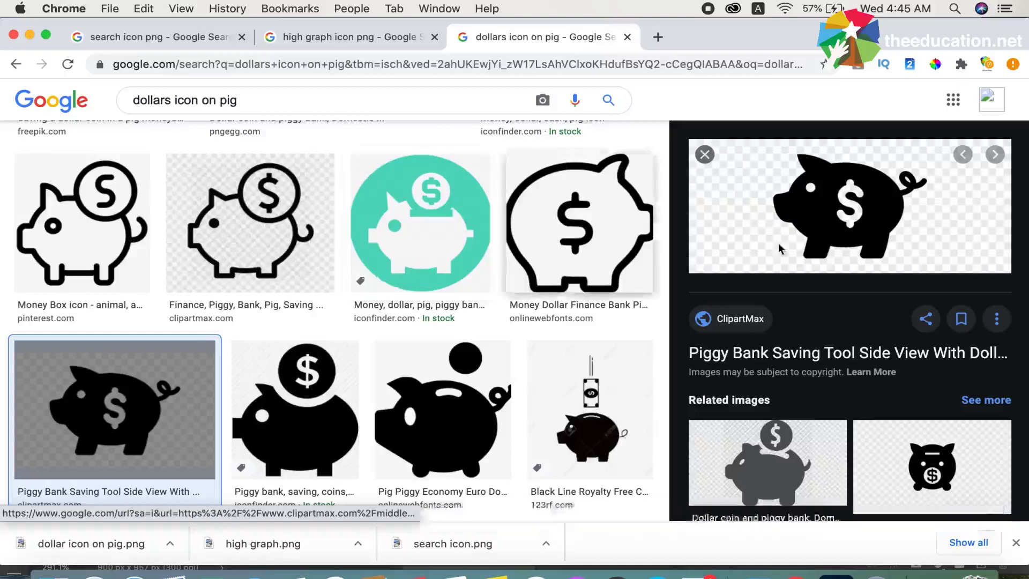
# Place search icon.png from Finder into the brochure document.
pyautogui.click(788, 567)
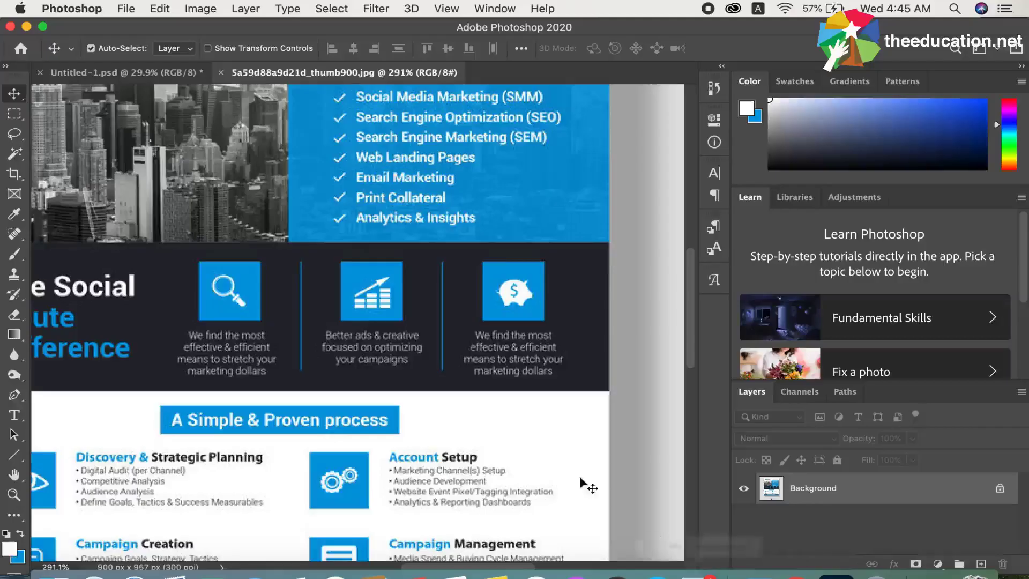
pyautogui.click(163, 72)
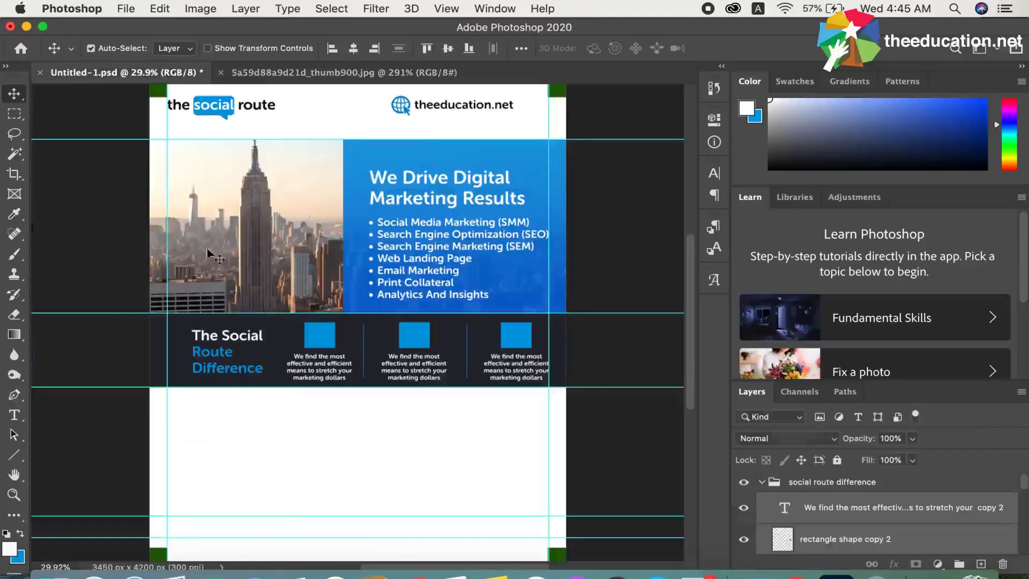
pyautogui.click(54, 574)
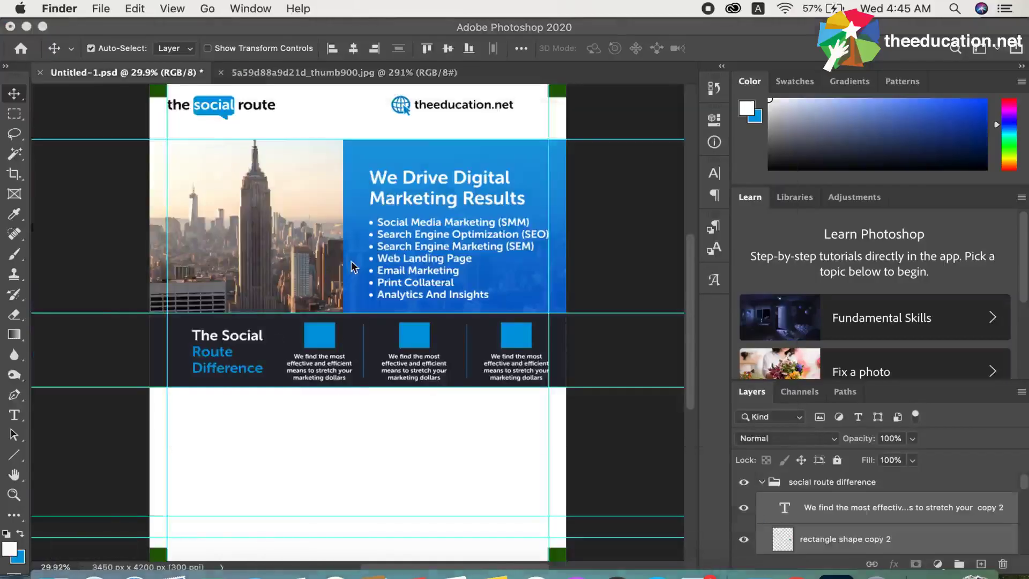
pyautogui.click(52, 569)
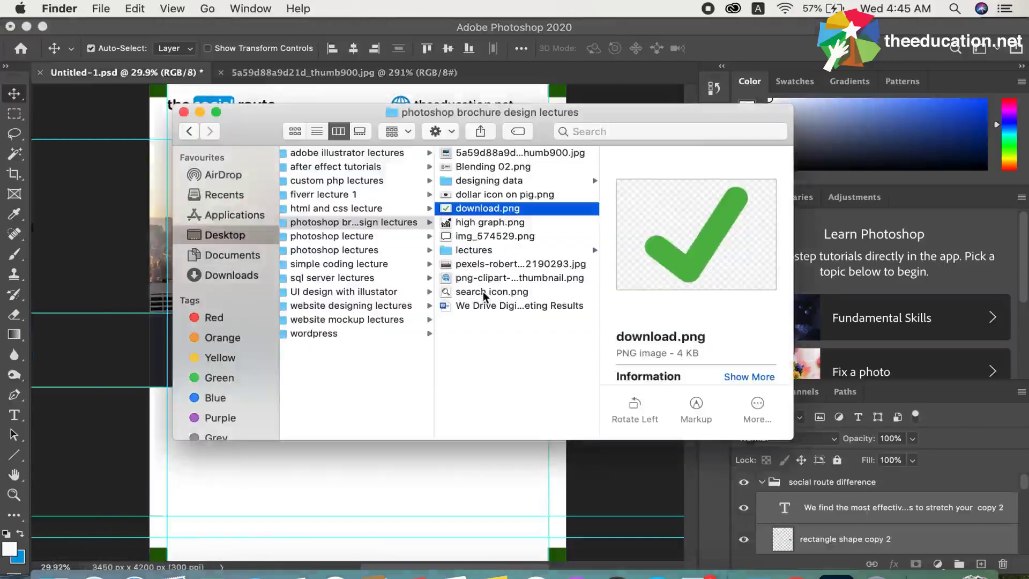
pyautogui.moveTo(484, 294); pyautogui.dragTo(342, 488)
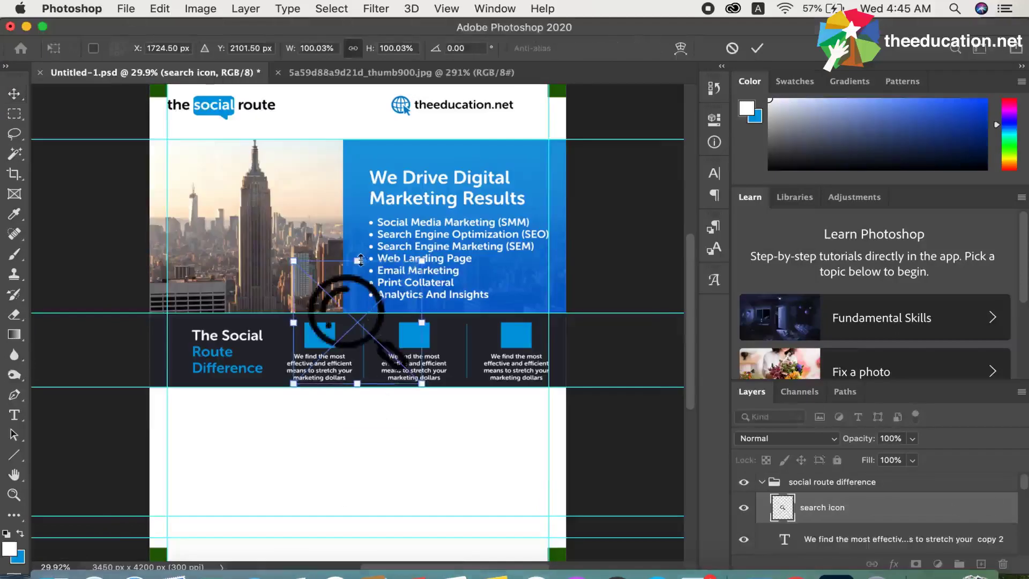
# Scale the search icon to about 22% and centre it in the first blue square.
pyautogui.moveTo(360, 260); pyautogui.dragTo(368, 339)
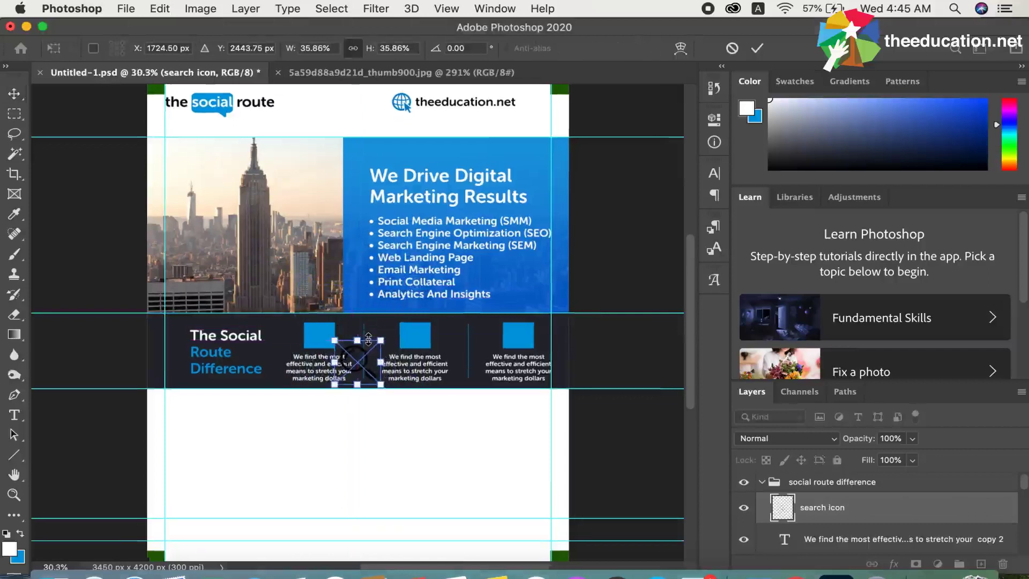
pyautogui.scroll(2, 368, 339)
pyautogui.scroll(2, 367, 364)
pyautogui.scroll(2, 366, 390)
pyautogui.scroll(1, 366, 390)
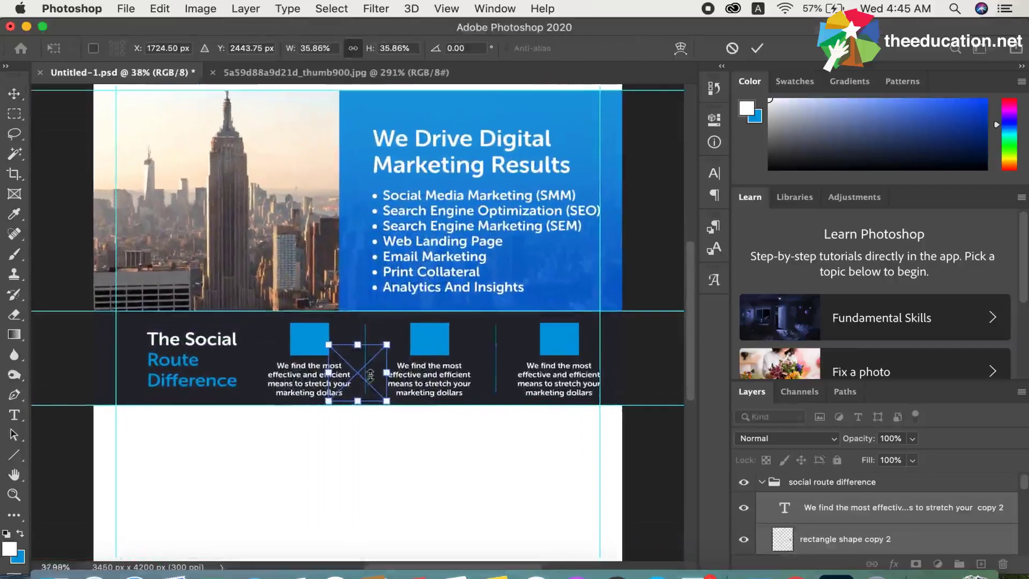
pyautogui.scroll(1, 366, 387)
pyautogui.scroll(1, 366, 383)
pyautogui.scroll(1, 366, 381)
pyautogui.scroll(1, 366, 381)
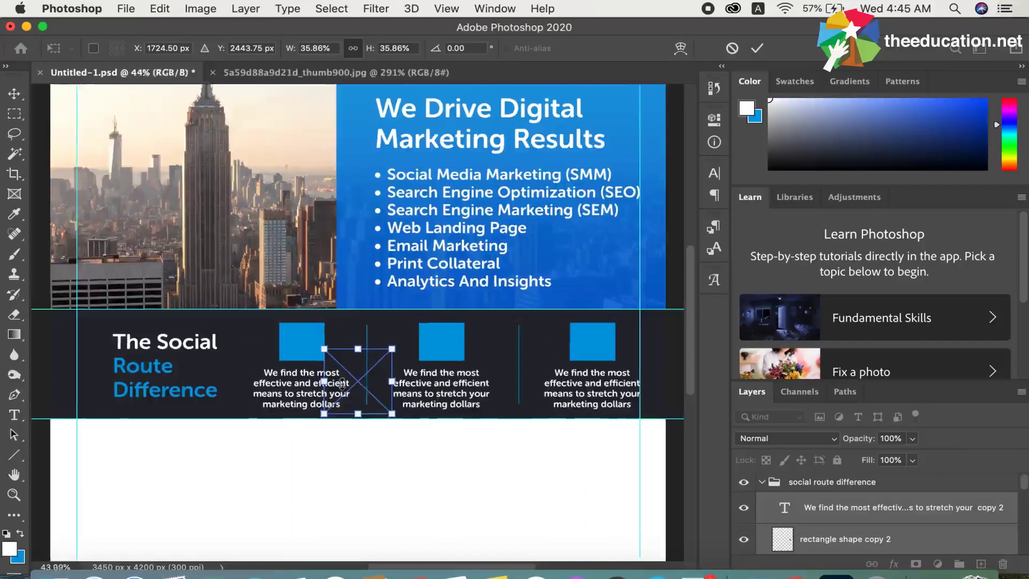
pyautogui.scroll(1, 364, 384)
pyautogui.scroll(1, 363, 386)
pyautogui.scroll(1, 363, 388)
pyautogui.scroll(-1, 362, 393)
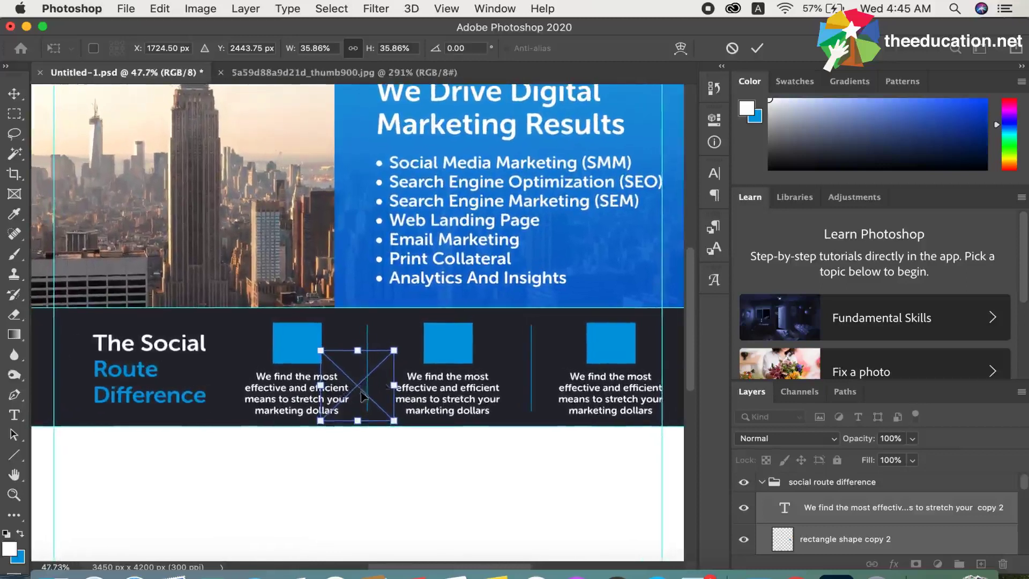
pyautogui.moveTo(362, 386); pyautogui.dragTo(309, 356)
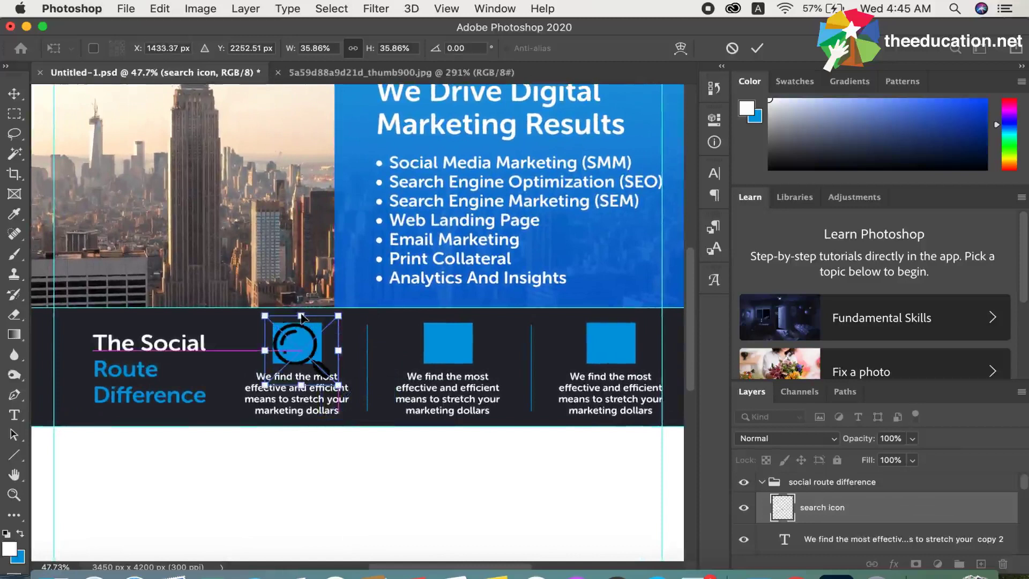
pyautogui.moveTo(301, 316); pyautogui.dragTo(308, 342)
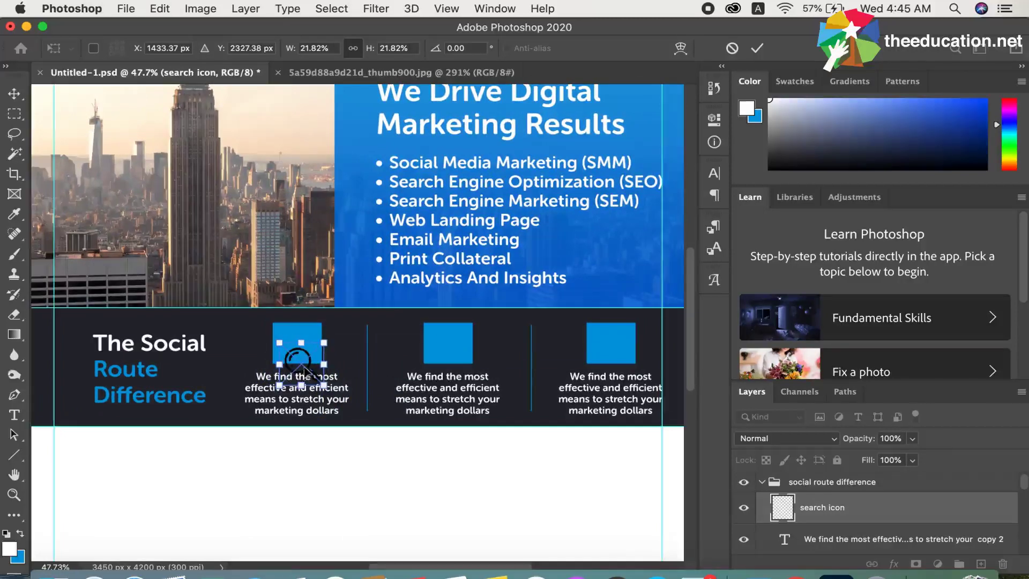
pyautogui.moveTo(300, 366); pyautogui.dragTo(306, 347)
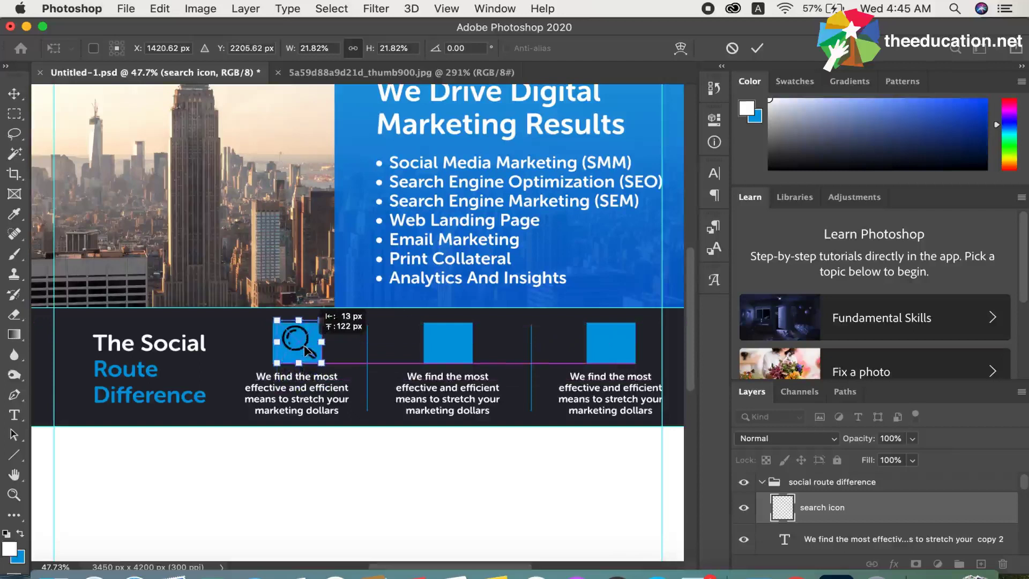
# Commit the search icon, rasterize its layer and fill its shape with white.
pyautogui.press('Return')
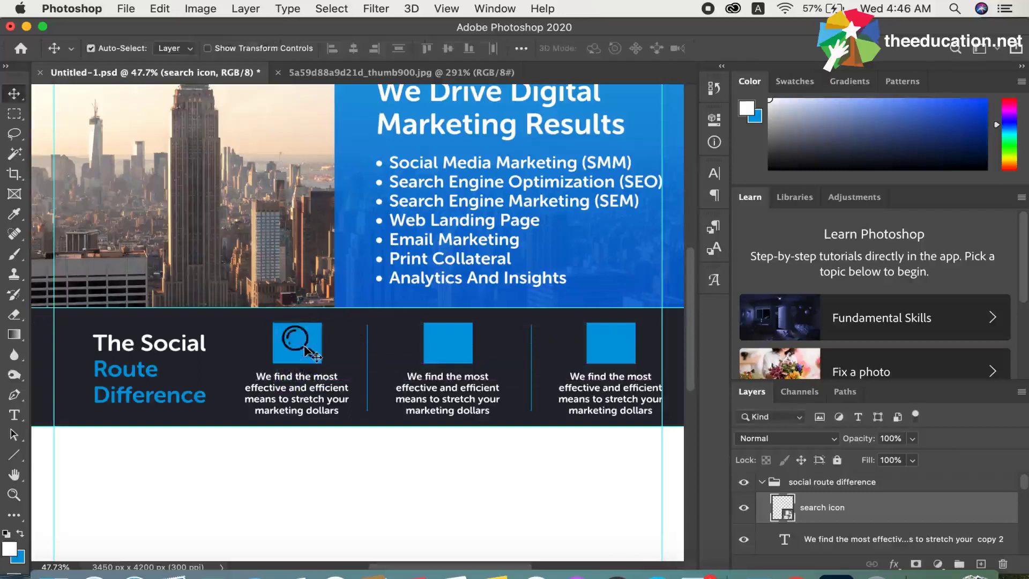
pyautogui.rightClick(839, 510)
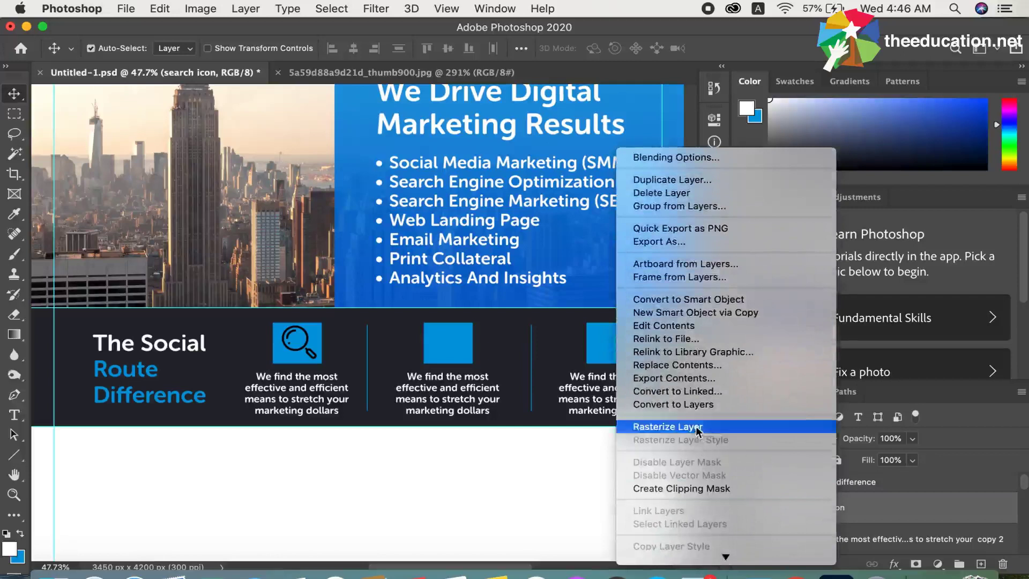
pyautogui.click(692, 426)
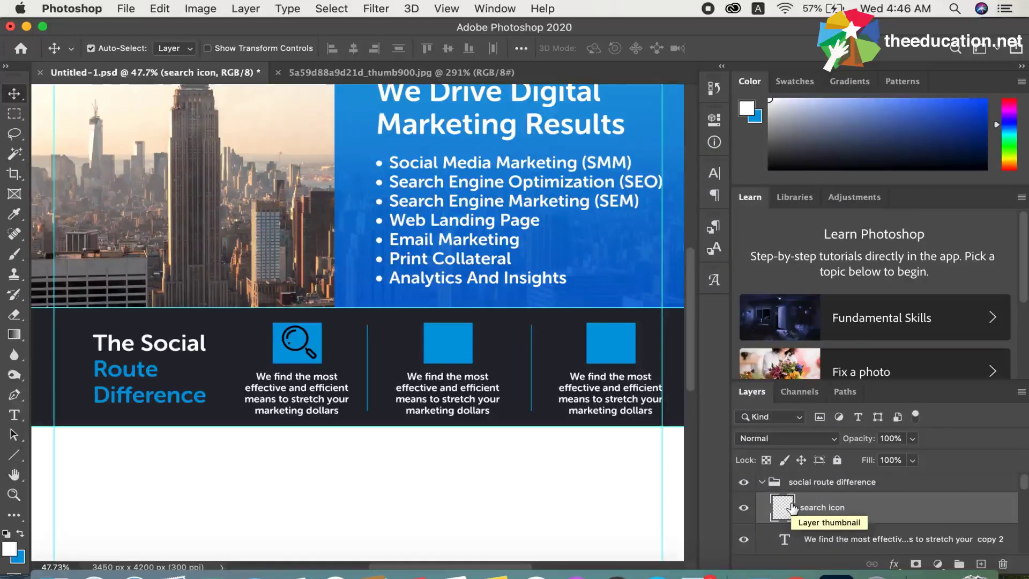
pyautogui.press('super')
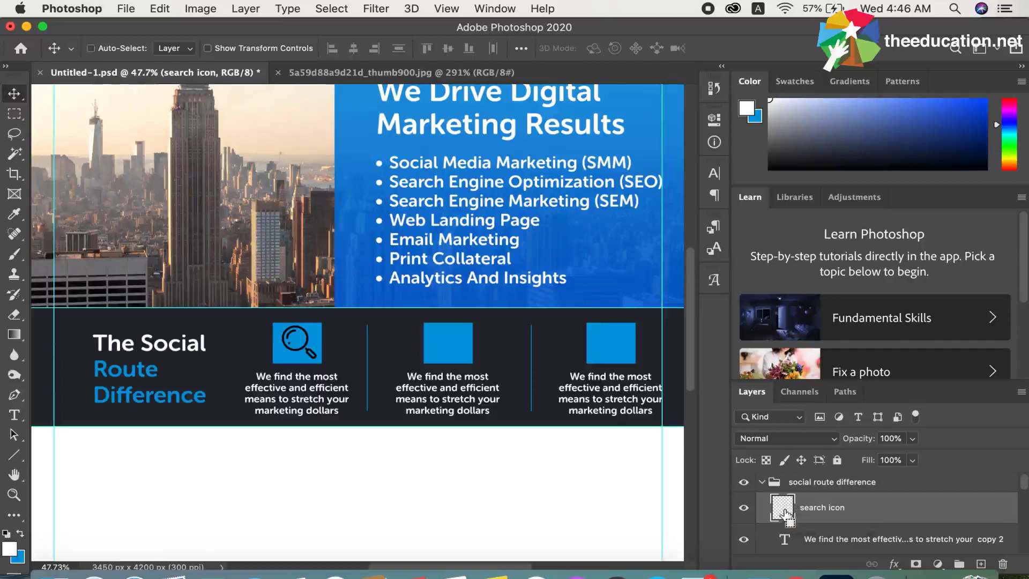
pyautogui.keyDown('super'); pyautogui.click(785, 513); pyautogui.keyUp('super')
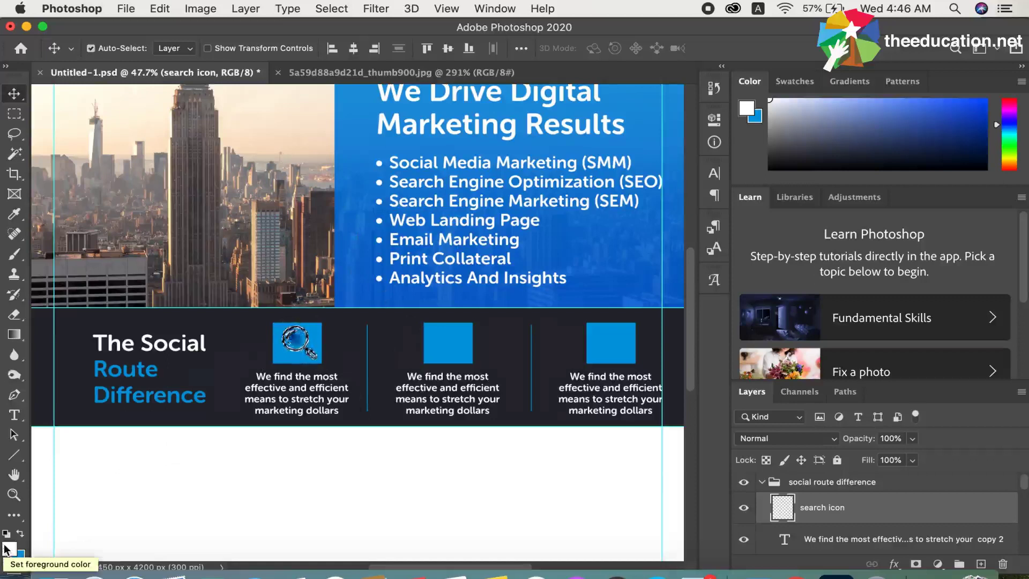
pyautogui.hotkey('ctrl', 'd')
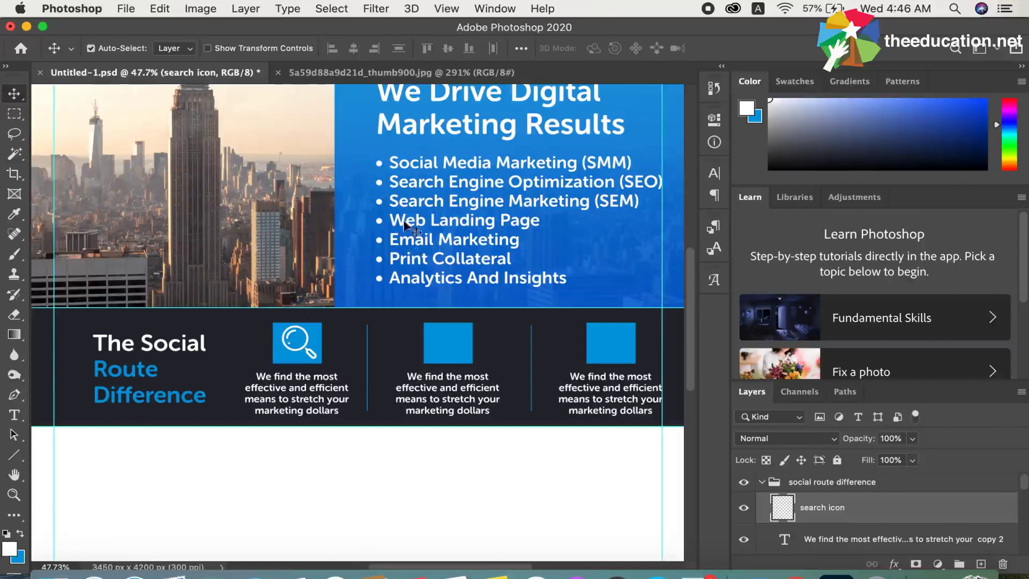
# Place high graph.png, scale it to about 5% and fit it in the middle blue square.
pyautogui.click(54, 574)
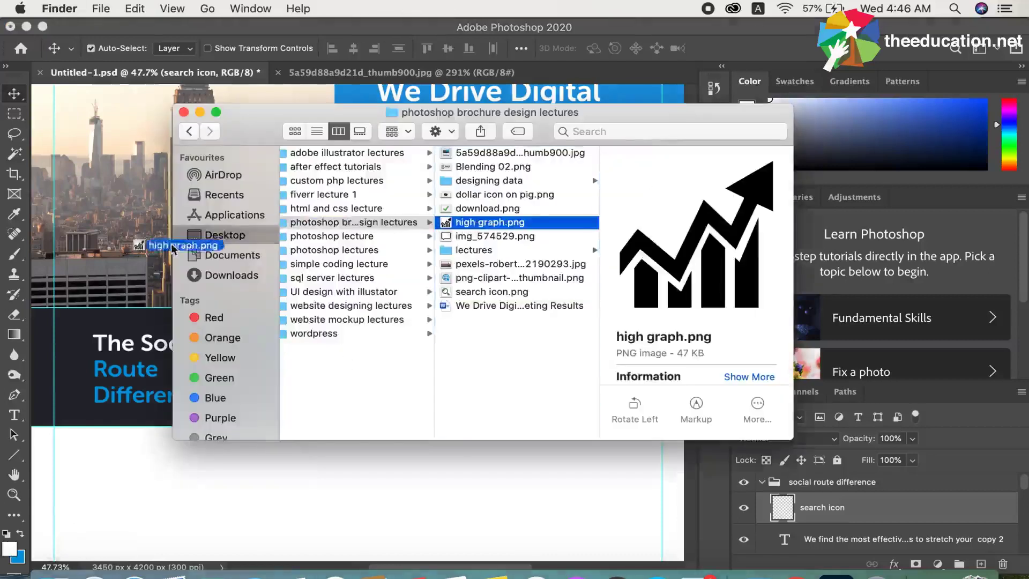
pyautogui.moveTo(465, 227); pyautogui.dragTo(144, 261)
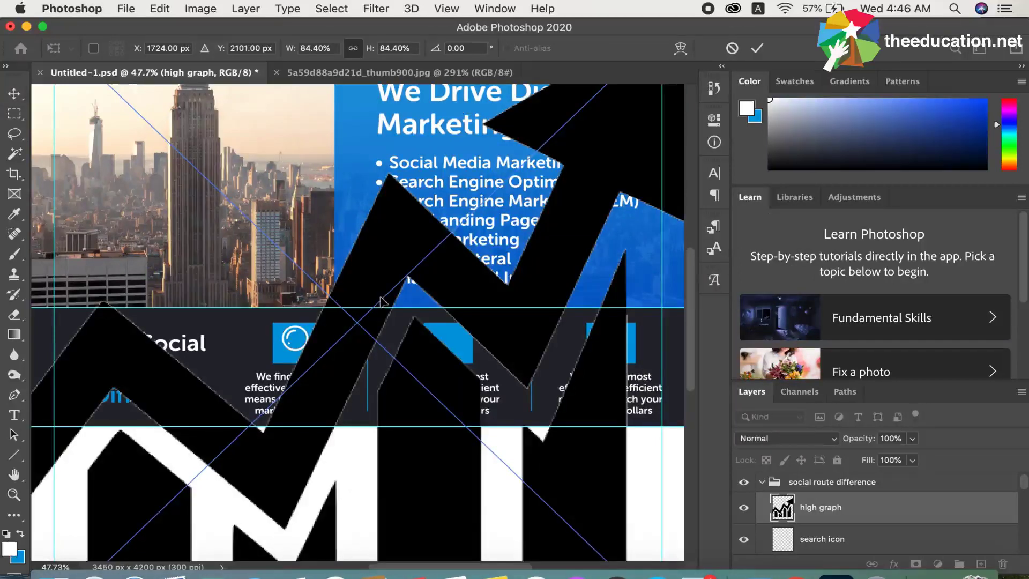
pyautogui.scroll(-5, 380, 302)
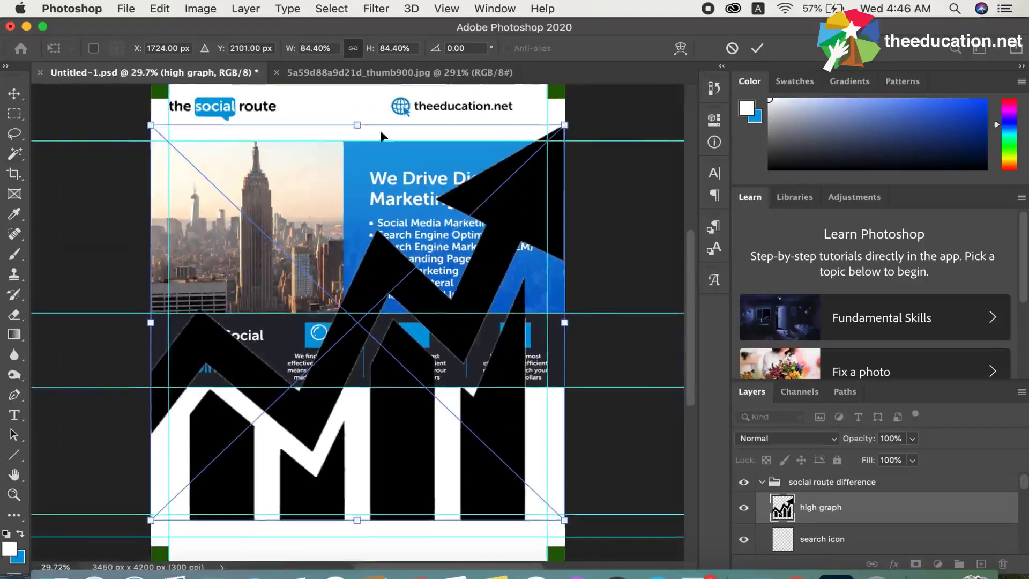
pyautogui.moveTo(357, 127)
pyautogui.mouseDown()
pyautogui.moveTo(386, 428)
pyautogui.moveTo(359, 461)
pyautogui.mouseUp()
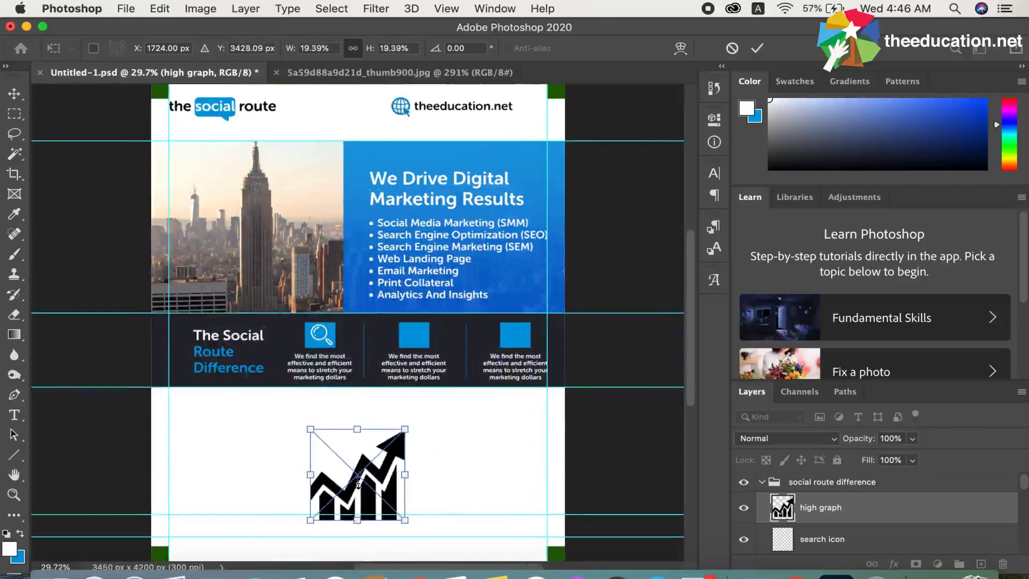
pyautogui.moveTo(349, 498); pyautogui.dragTo(414, 341)
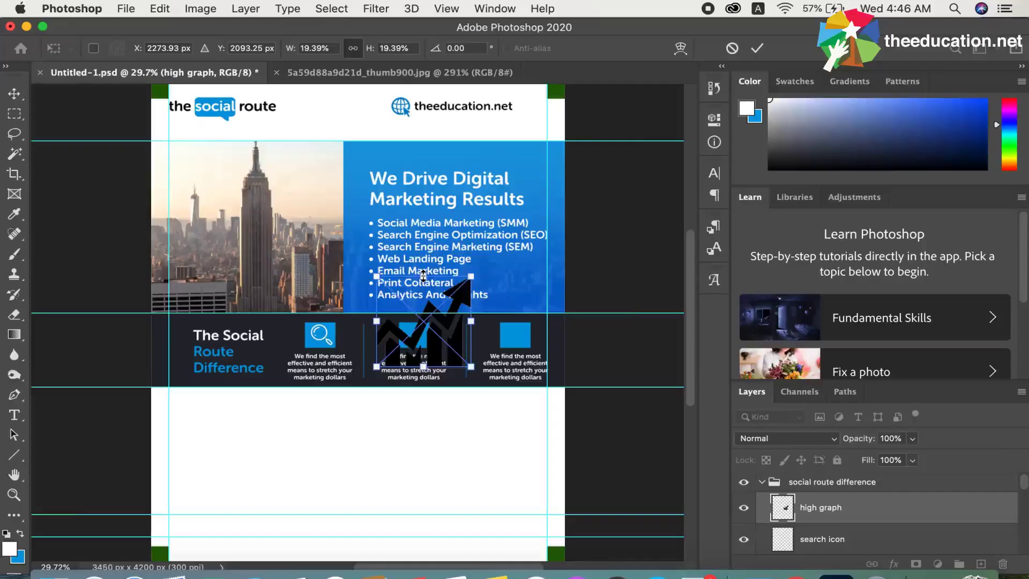
pyautogui.moveTo(472, 279); pyautogui.dragTo(438, 339)
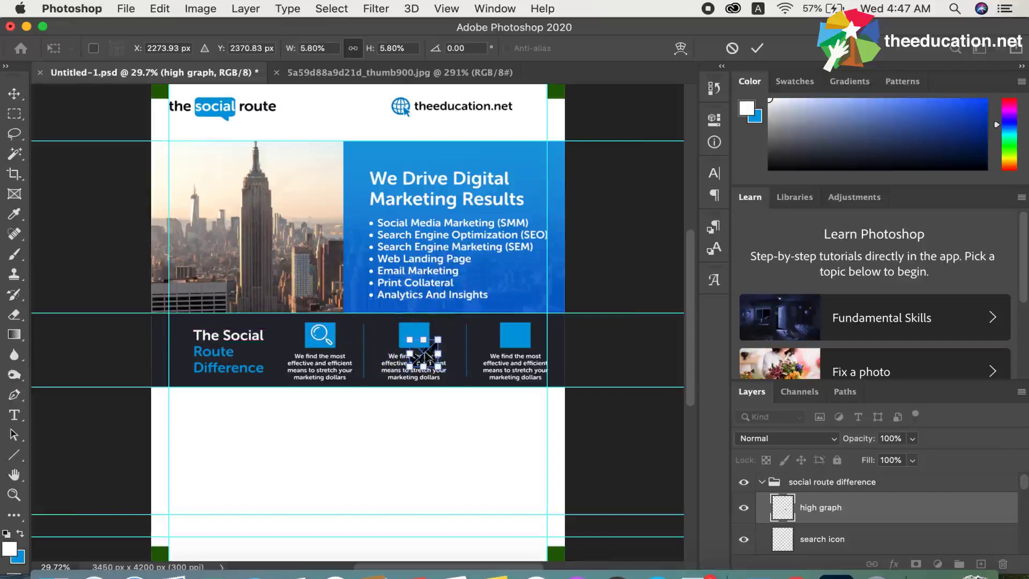
pyautogui.moveTo(423, 352); pyautogui.dragTo(416, 336)
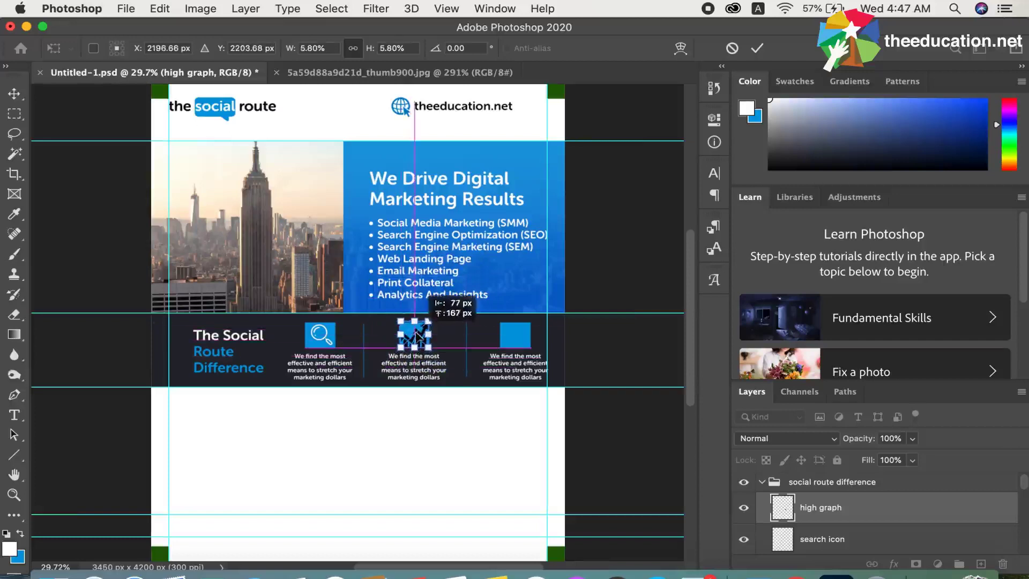
pyautogui.moveTo(415, 321); pyautogui.dragTo(414, 323)
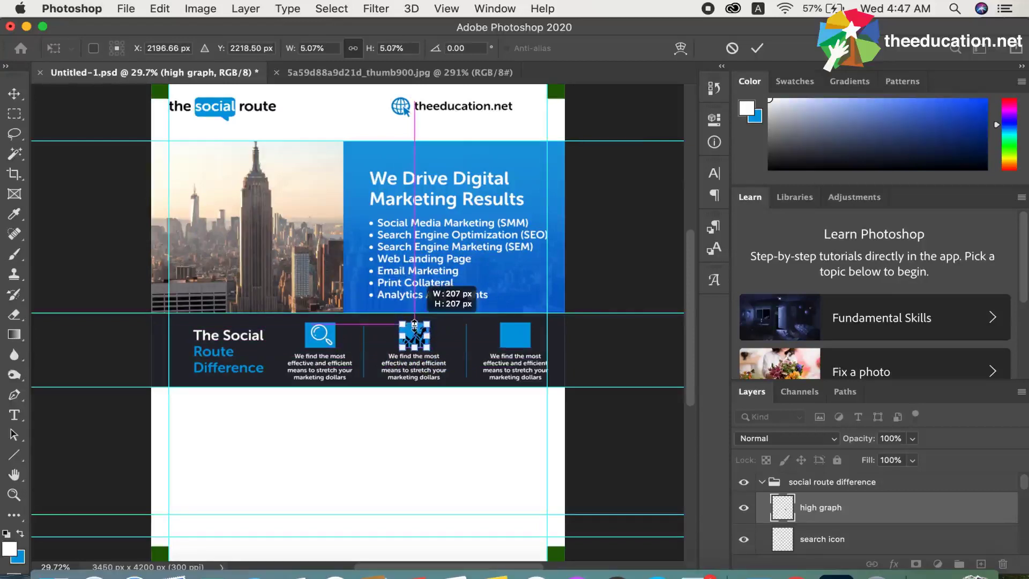
pyautogui.press('Return')
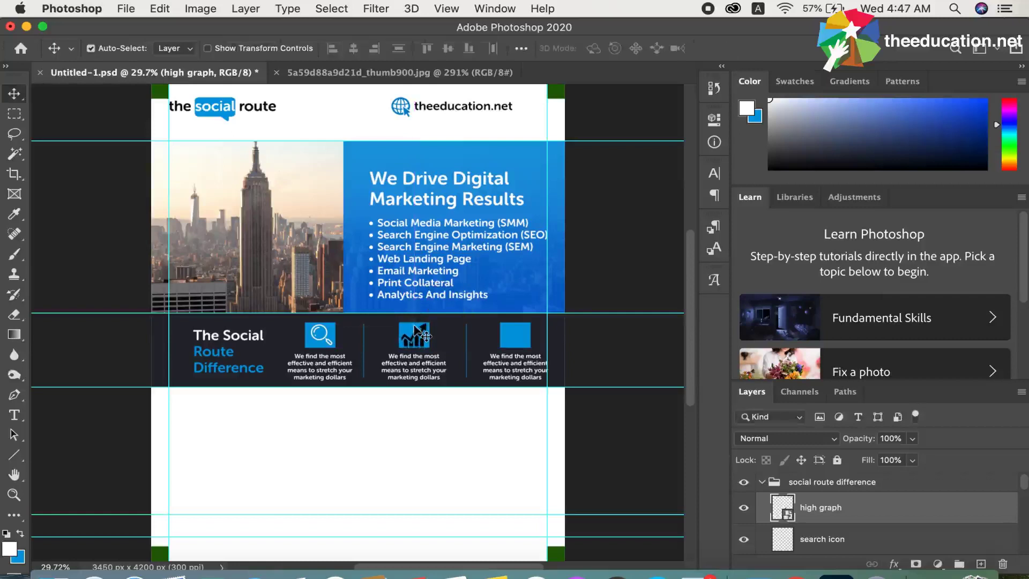
# Rasterize the high graph layer and fill its bar-chart shape with white.
pyautogui.rightClick(813, 503)
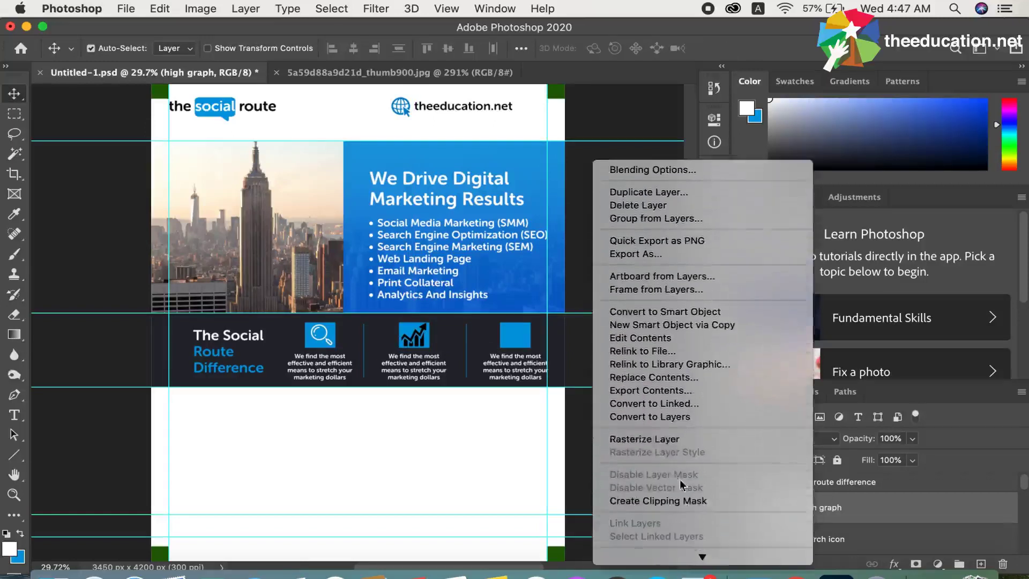
pyautogui.click(665, 439)
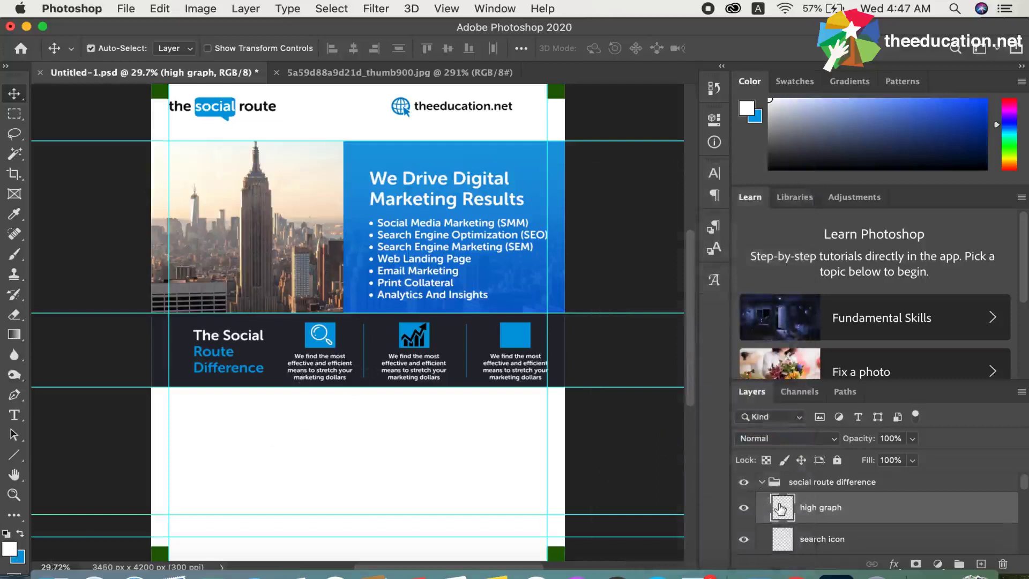
pyautogui.keyDown('super'); pyautogui.click(780, 508); pyautogui.keyUp('super')
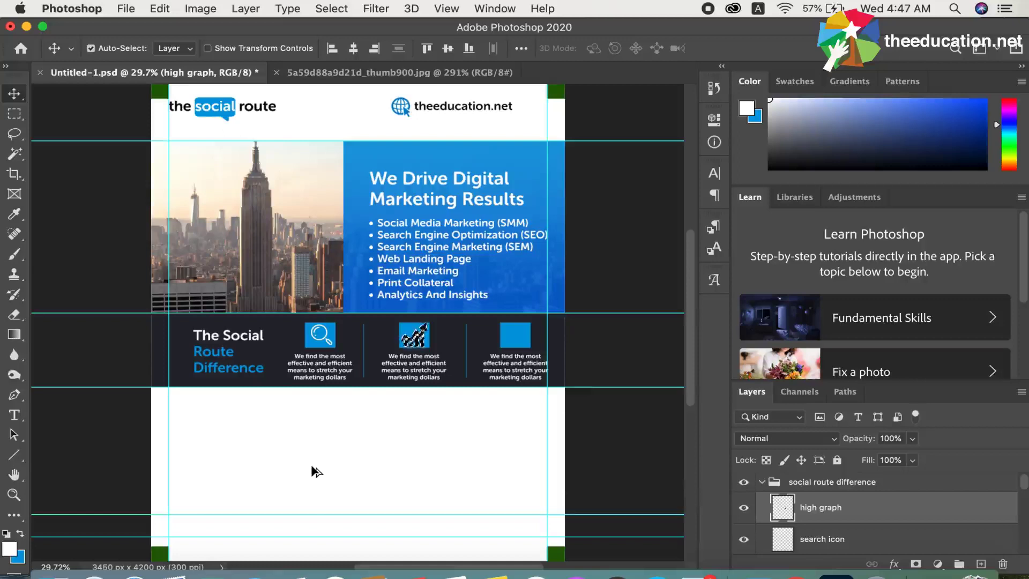
pyautogui.press('super+d')
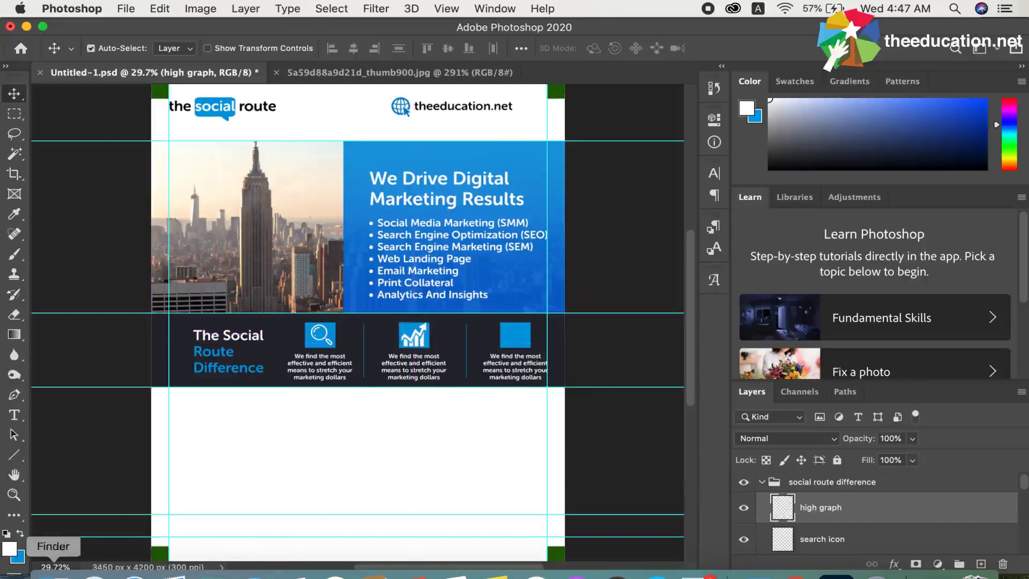
# Place dollar icon on pig.png into the brochure and rasterize its layer.
pyautogui.click(49, 574)
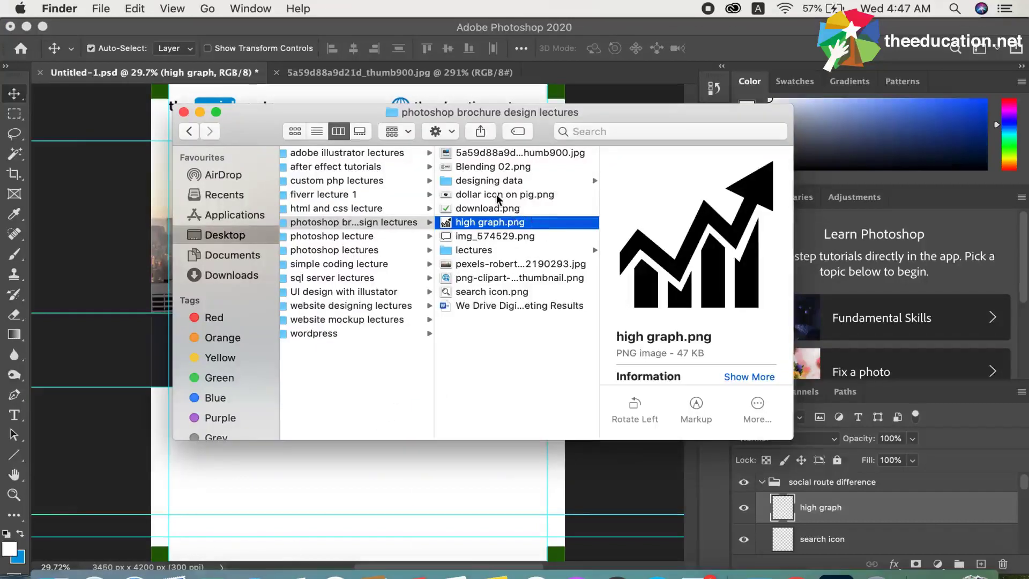
pyautogui.moveTo(499, 200); pyautogui.dragTo(315, 478)
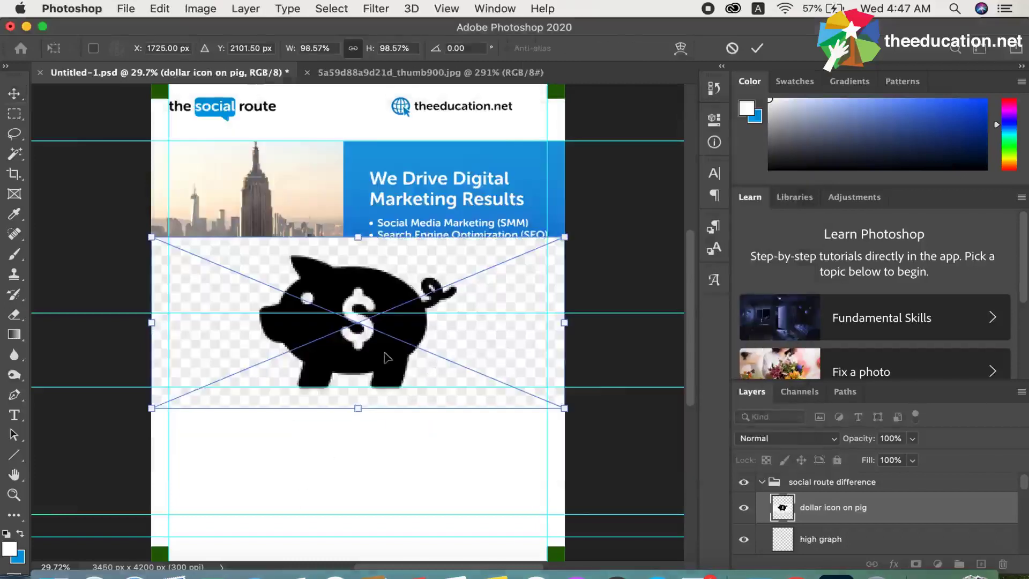
pyautogui.press('Return')
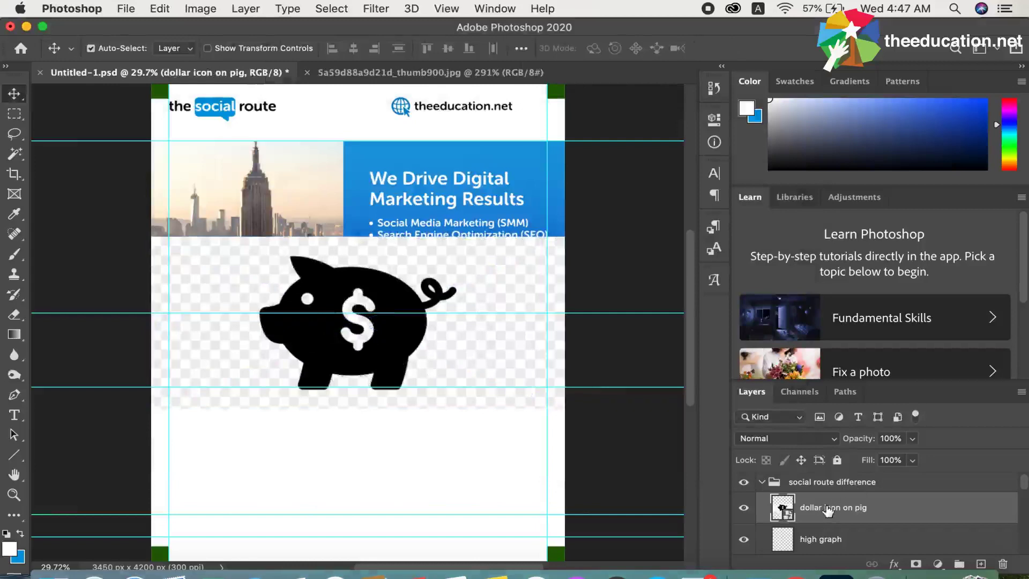
pyautogui.rightClick(829, 501)
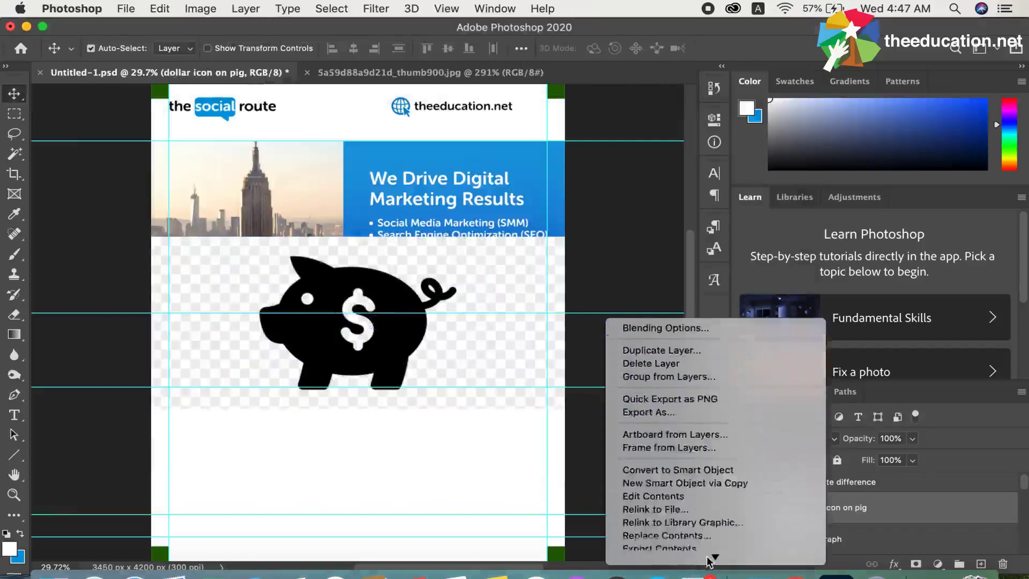
pyautogui.moveTo(713, 556)
pyautogui.click(689, 427)
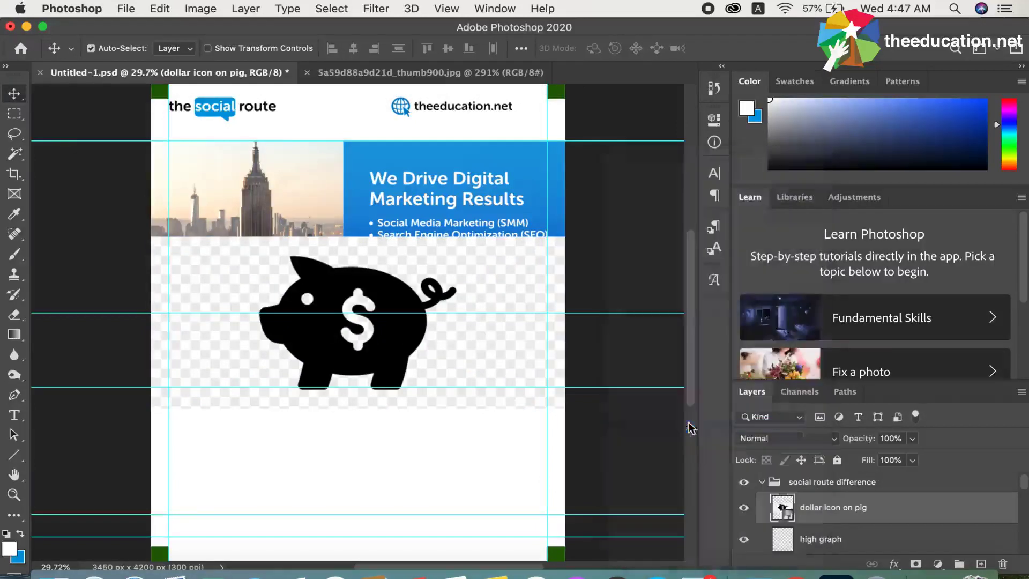
# Remove the checkerboard background around the pig using the Magic Wand.
pyautogui.click(20, 155)
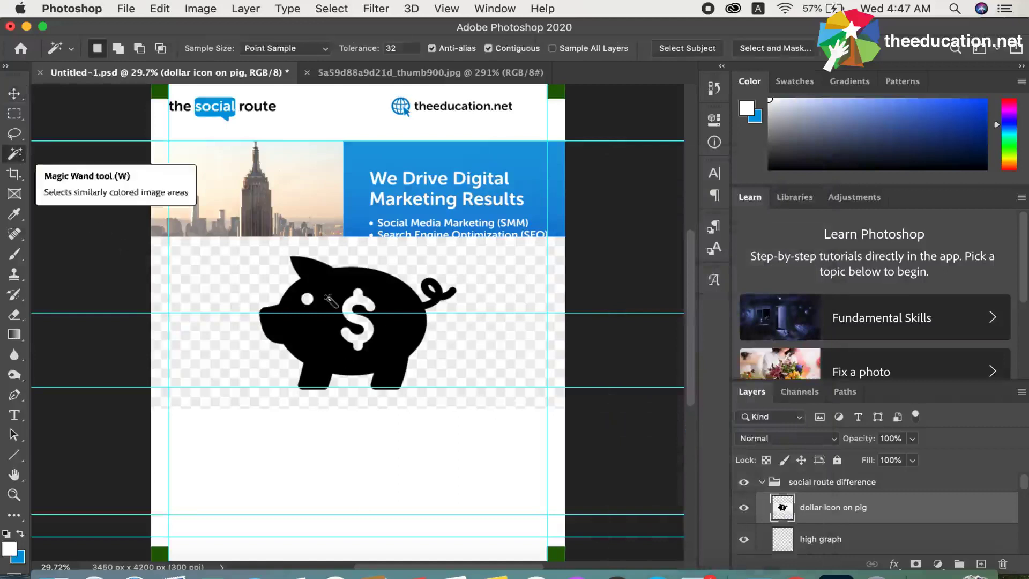
pyautogui.click(244, 292)
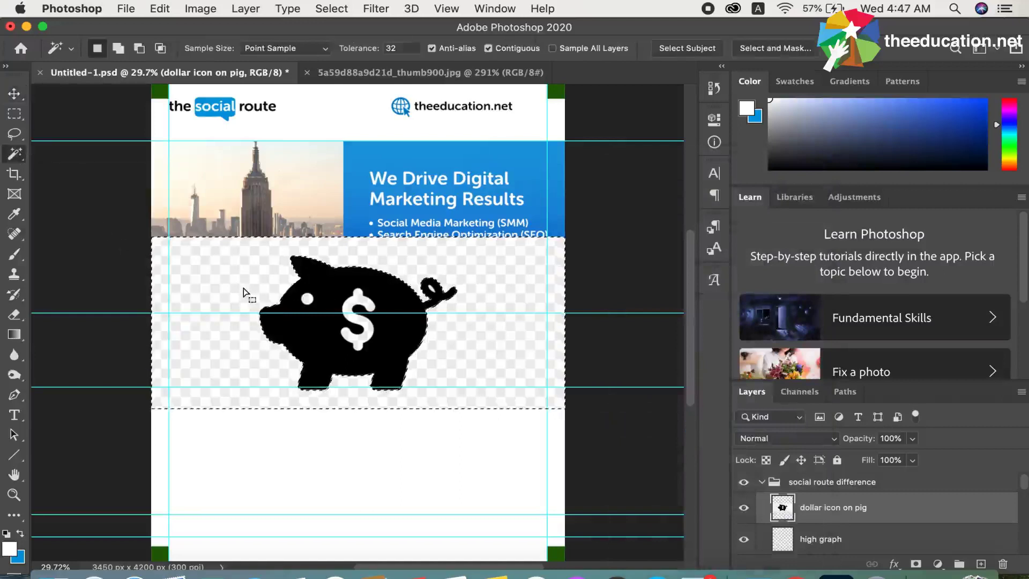
pyautogui.press('Delete')
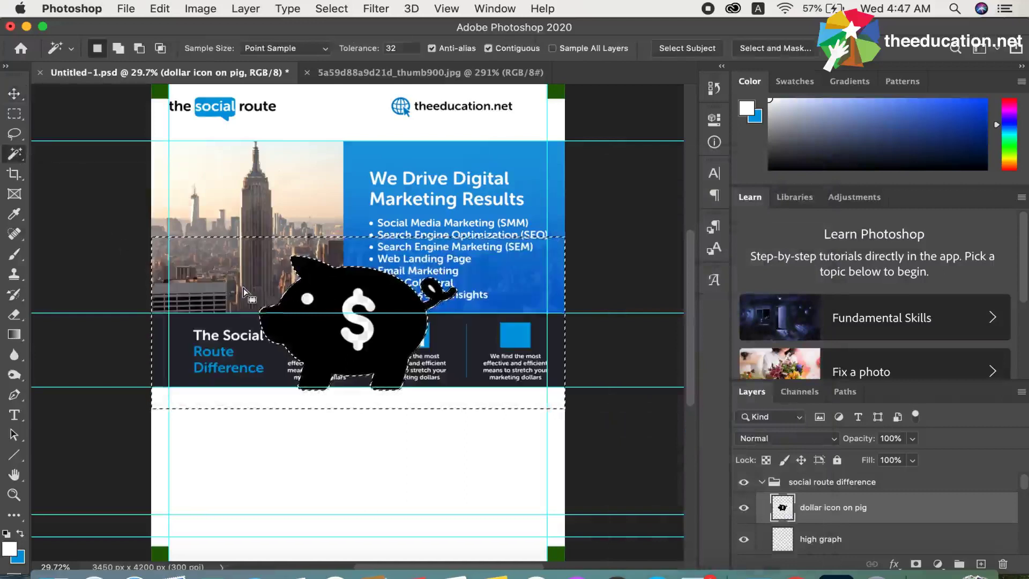
pyautogui.press('super+d')
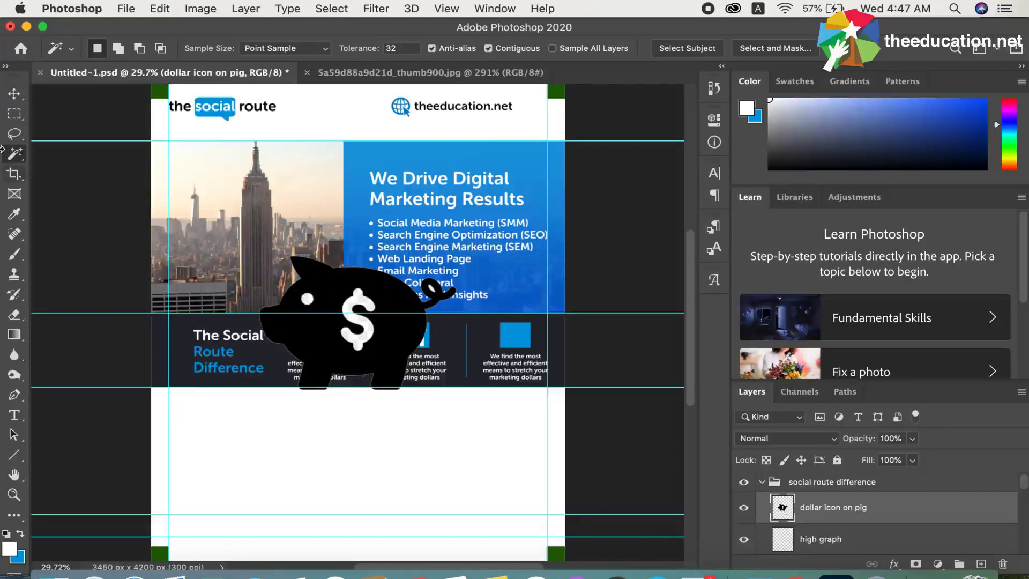
pyautogui.click(14, 94)
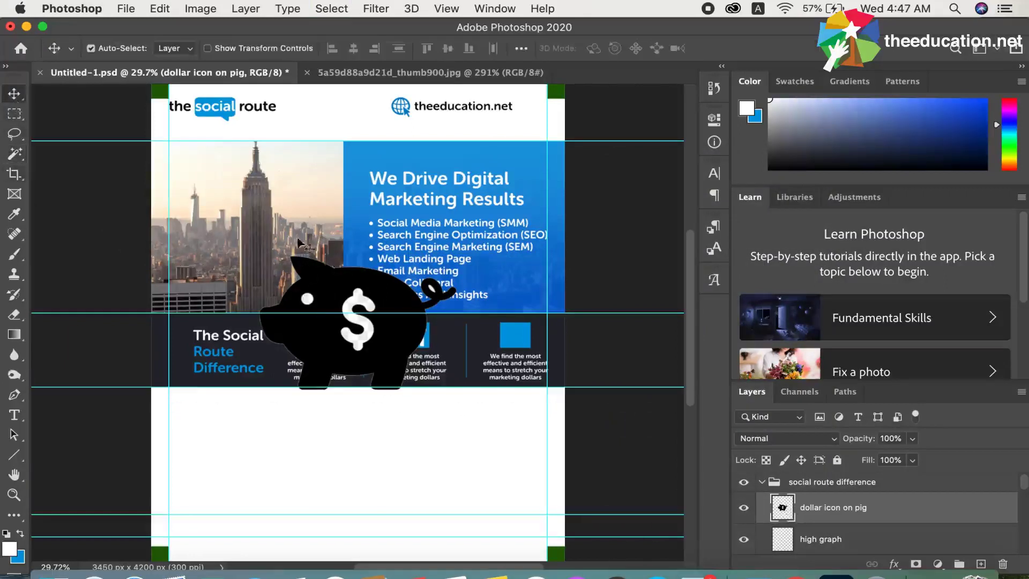
# Select the pig icon's outline and try a blue background-colour fill, then undo it.
pyautogui.keyDown('super'); pyautogui.click(785, 506); pyautogui.keyUp('super')
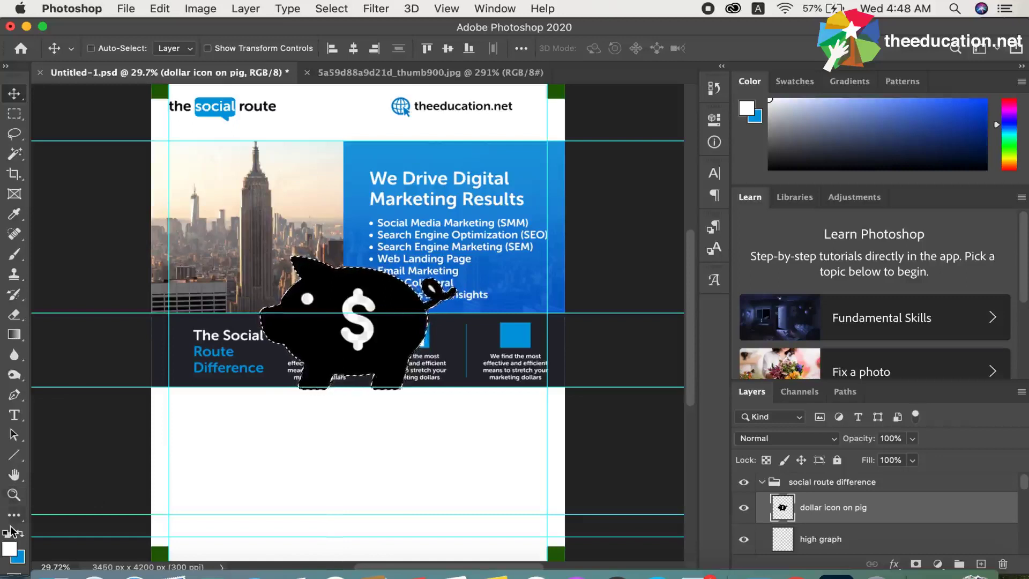
pyautogui.press('super+BackSpace')
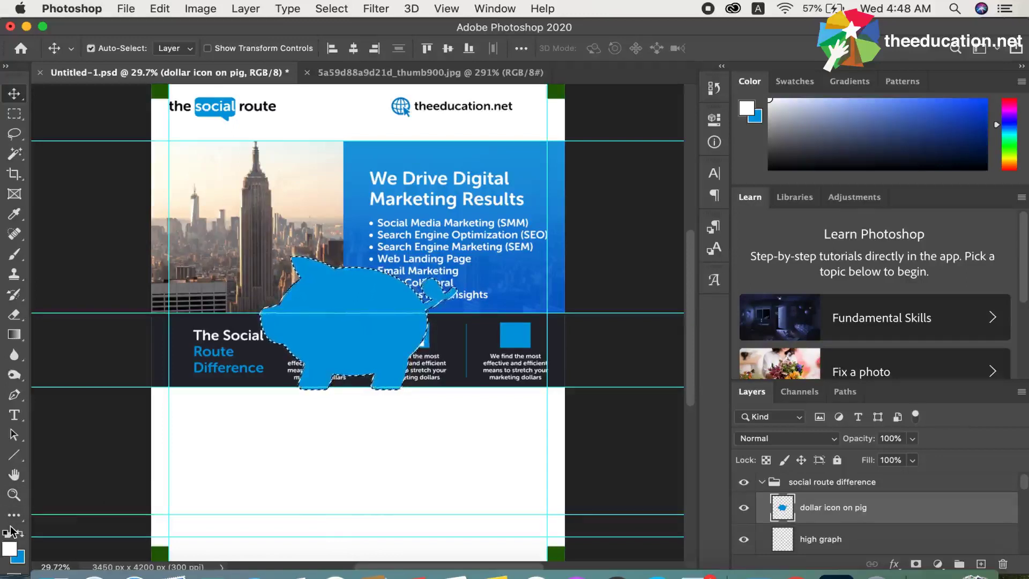
pyautogui.press('super')
pyautogui.press('super+z')
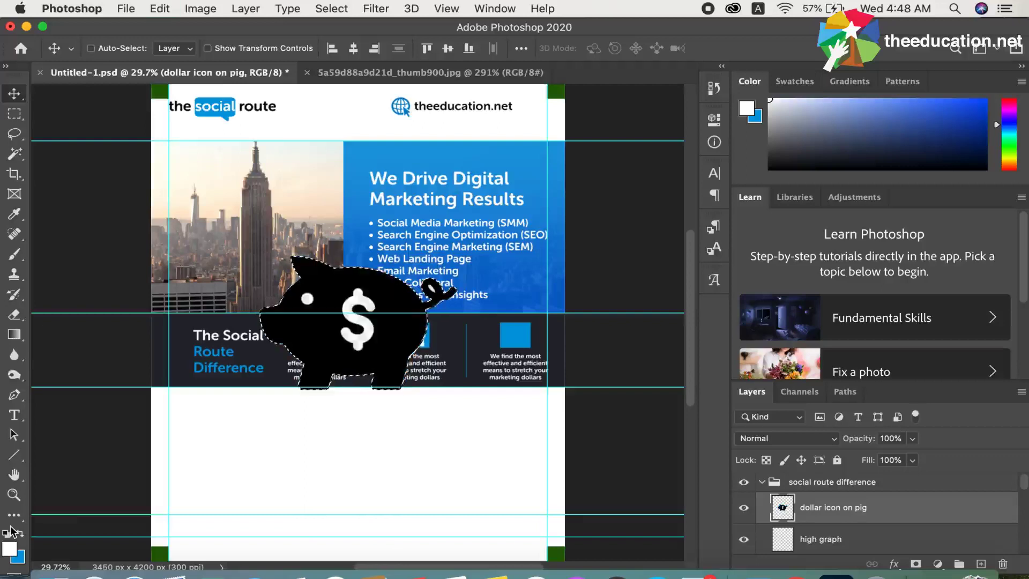